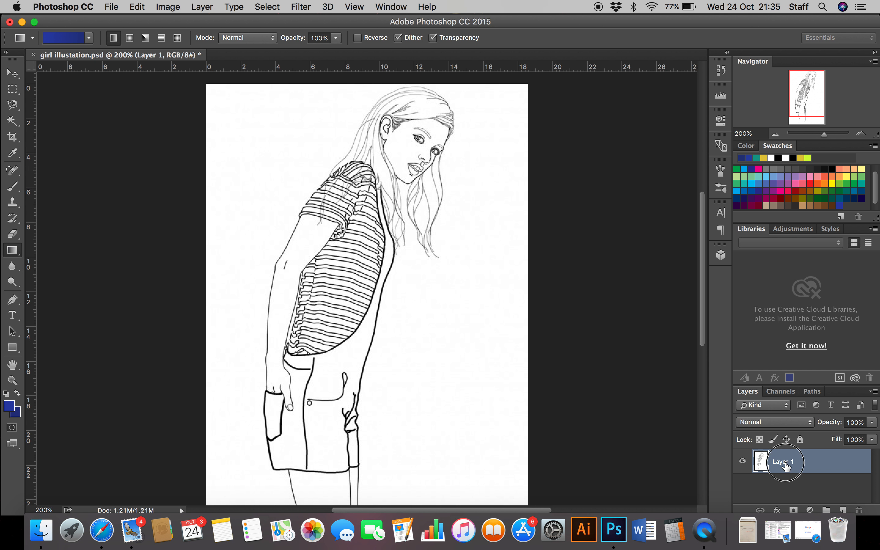
# Step: Rename the layer holding the girl illustration as Line Drawing
pyautogui.doubleClick(786, 463)
pyautogui.write('Li')
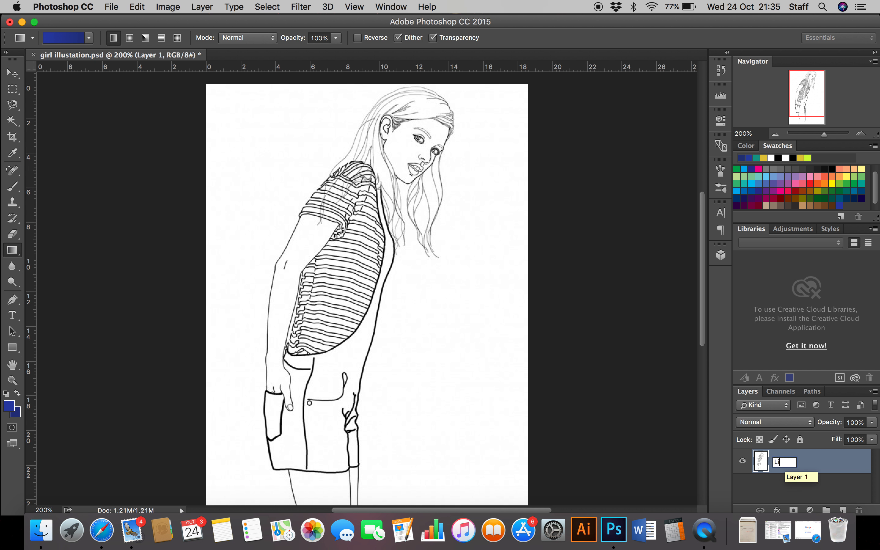
pyautogui.write('ne Drawing')
pyautogui.press('Return')
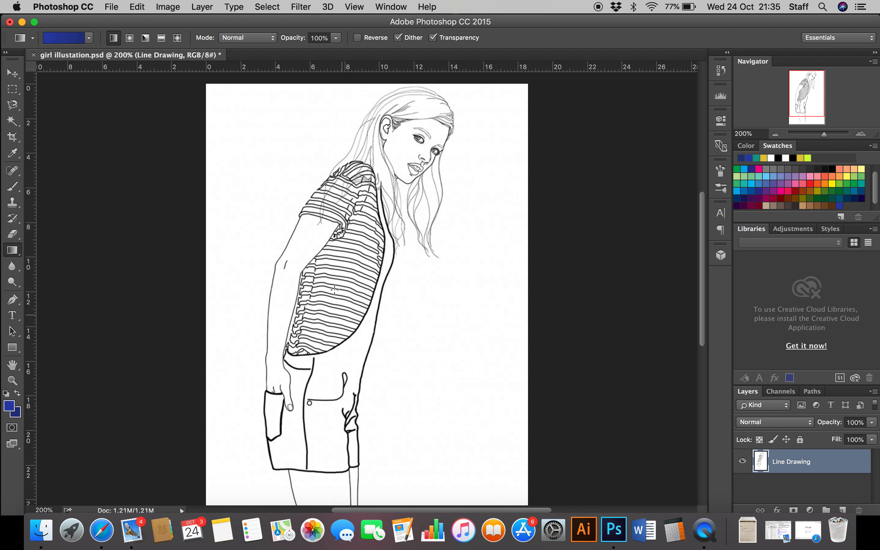
# Step: Add a new layer above Line Drawing and name it Skin
pyautogui.click(844, 511)
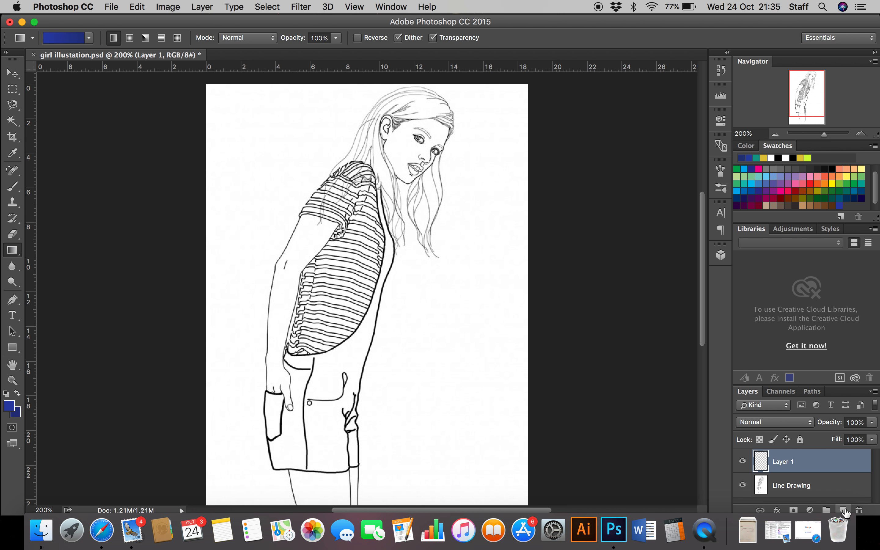
pyautogui.doubleClick(784, 463)
pyautogui.write('Ski')
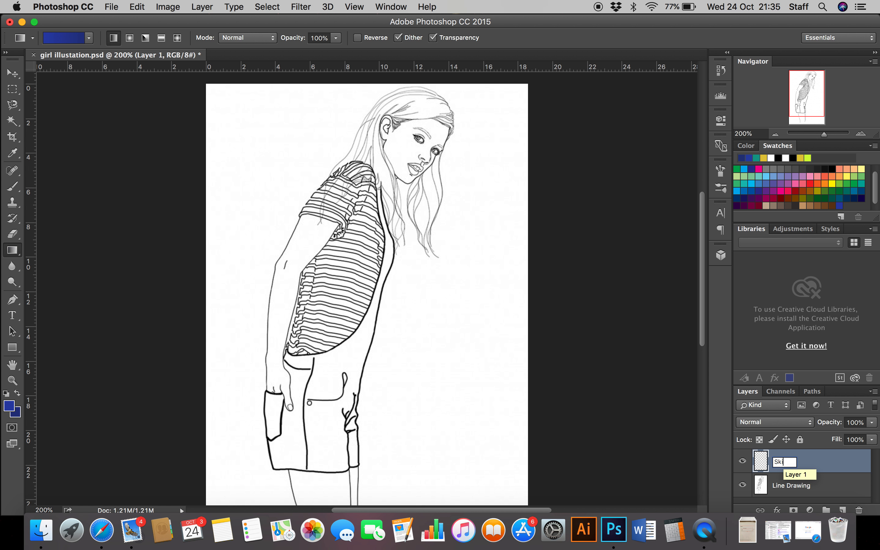
pyautogui.write('n')
pyautogui.press('Return')
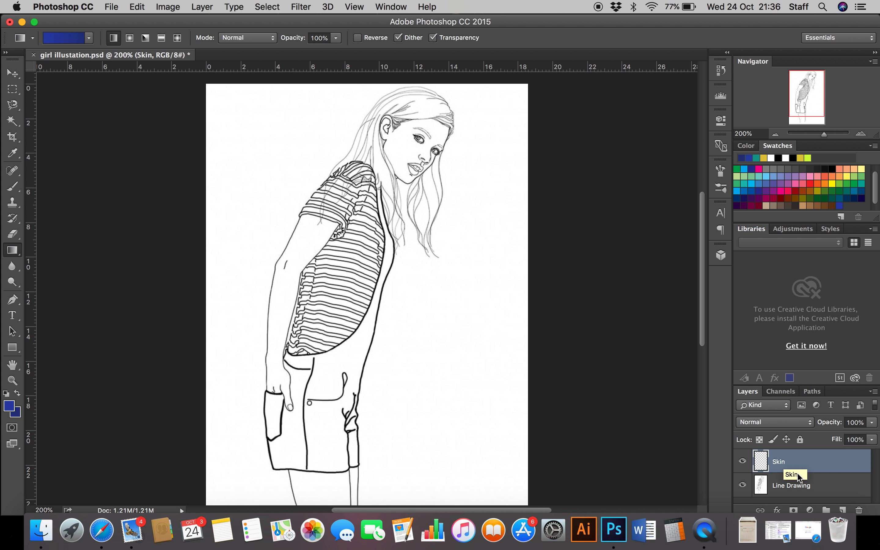
# Step: Add a new layer above Skin and name it Hair
pyautogui.click(843, 511)
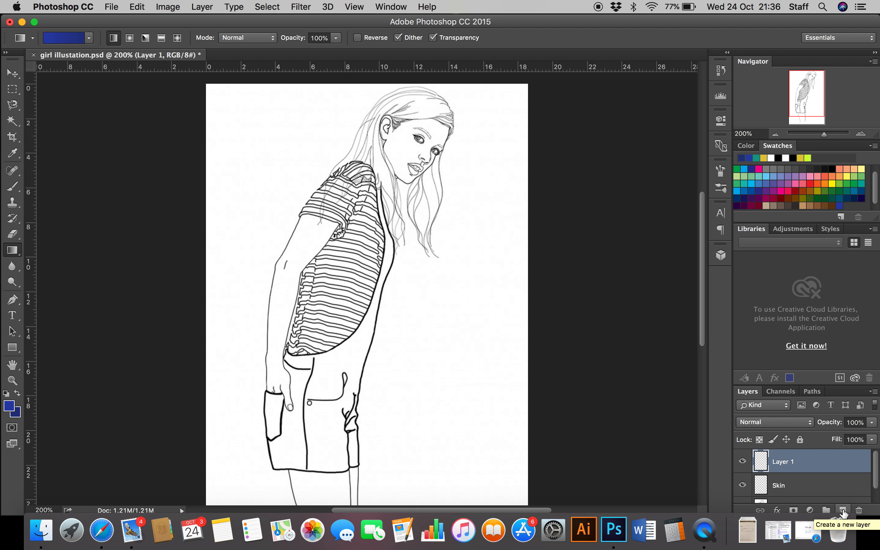
pyautogui.doubleClick(786, 461)
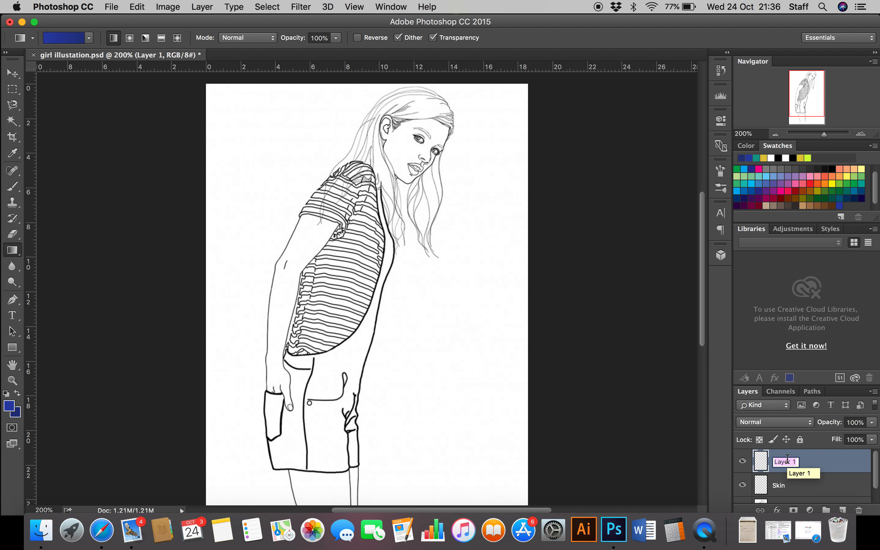
pyautogui.write('Hair')
pyautogui.press('Return')
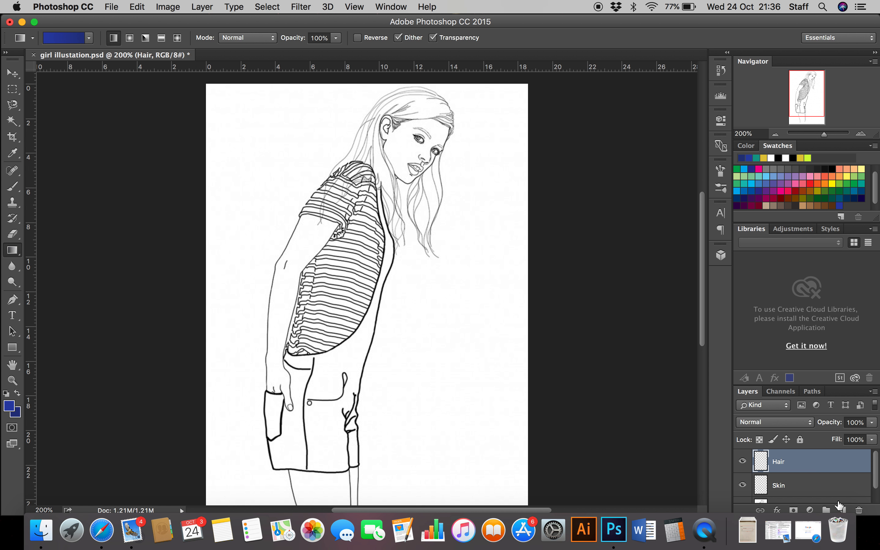
# Step: Add a new layer above Hair and name it Dungarees
pyautogui.click(843, 510)
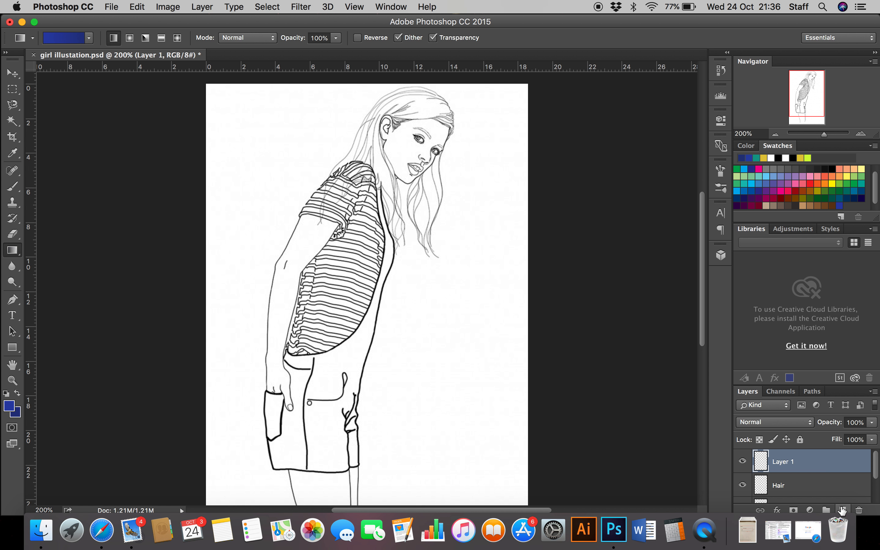
pyautogui.doubleClick(782, 462)
pyautogui.write('Dungarees')
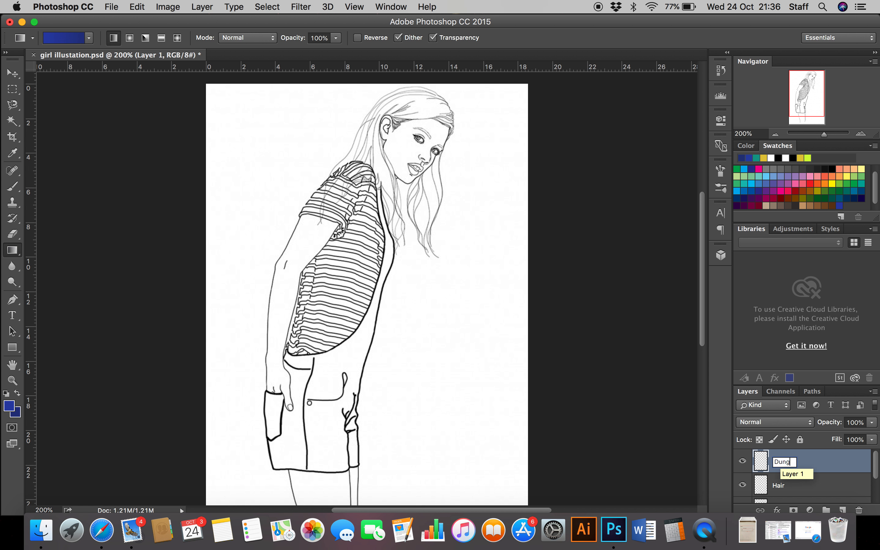
pyautogui.press('Return')
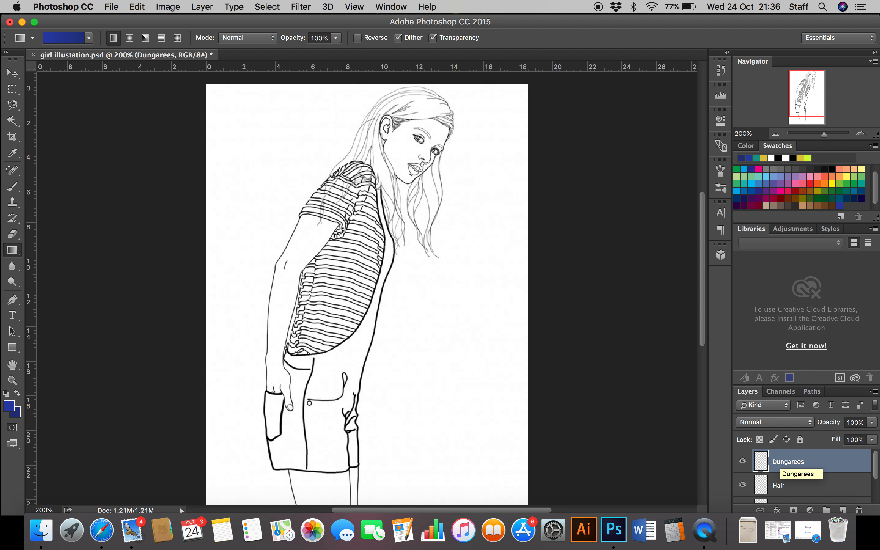
# Step: Add a new layer above Dungarees and name it Tshirt
pyautogui.click(843, 510)
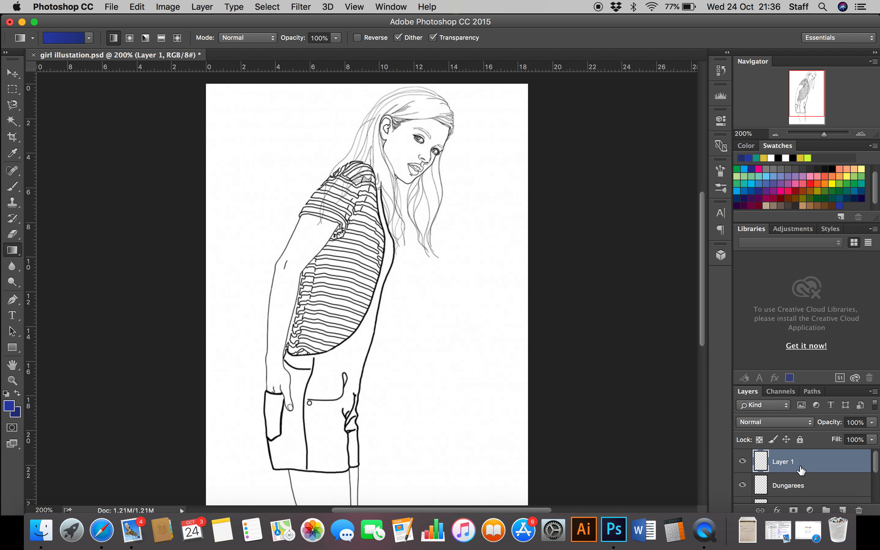
pyautogui.doubleClick(792, 462)
pyautogui.write('Tshirt')
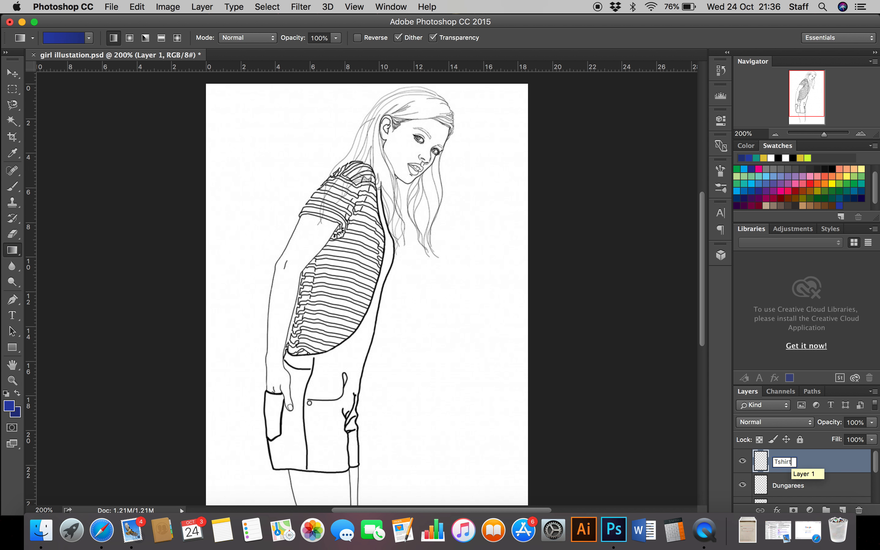
pyautogui.press('Return')
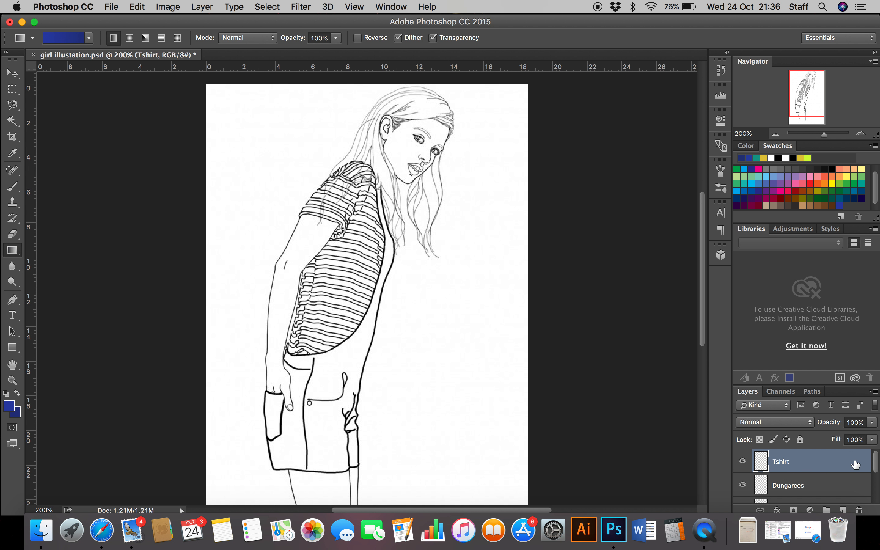
# Step: Make the Line Drawing layer active and enlarge the layer list so that more layers are shown at once
pyautogui.moveTo(877, 469)
pyautogui.mouseDown()
pyautogui.moveTo(875, 499)
pyautogui.moveTo(877, 457)
pyautogui.moveTo(877, 496)
pyautogui.mouseUp()
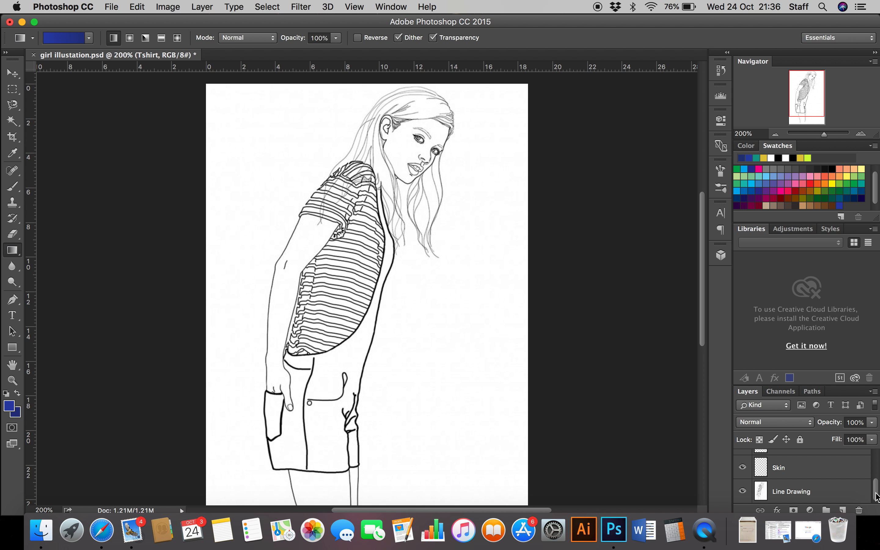
pyautogui.click(789, 494)
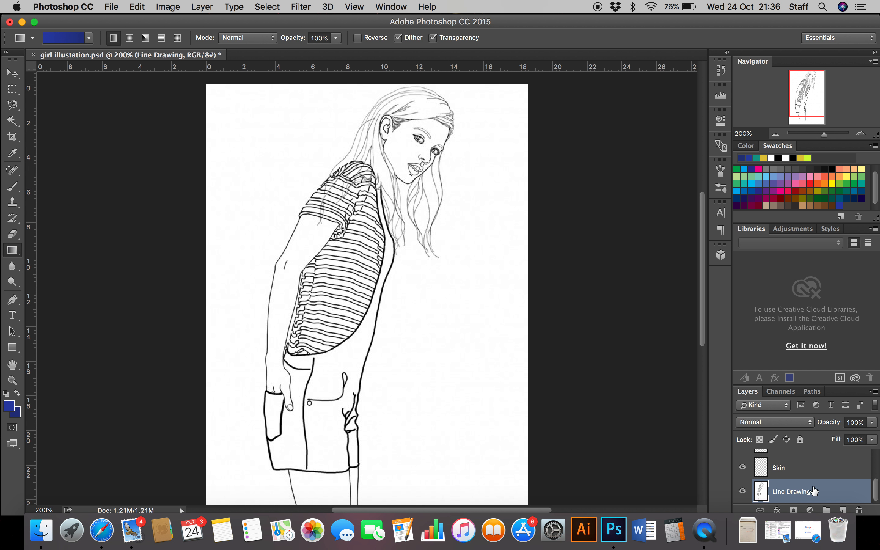
pyautogui.click(794, 467)
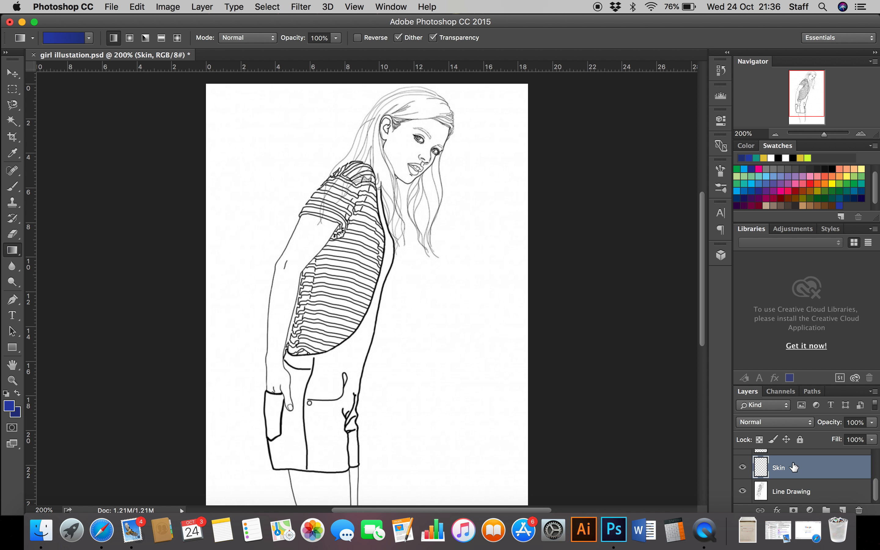
pyautogui.click(800, 496)
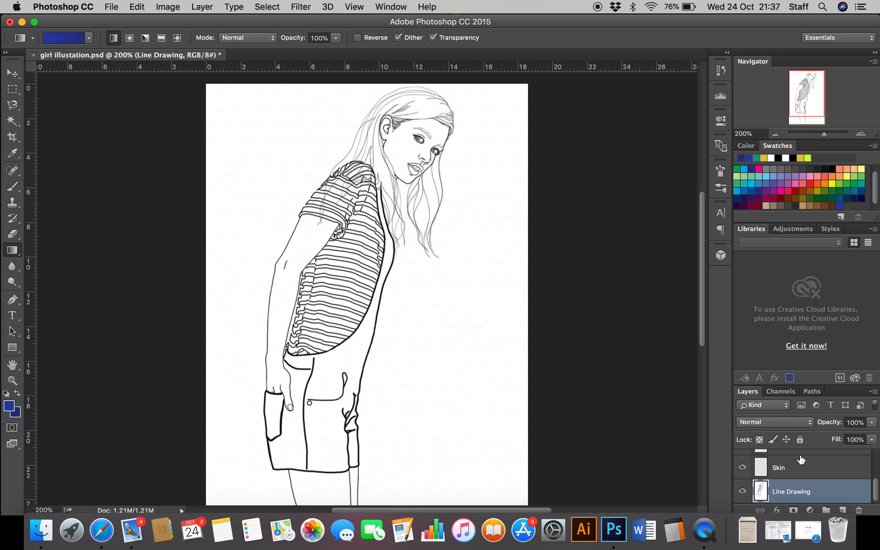
pyautogui.click(802, 386)
pyautogui.moveTo(802, 386); pyautogui.dragTo(802, 338)
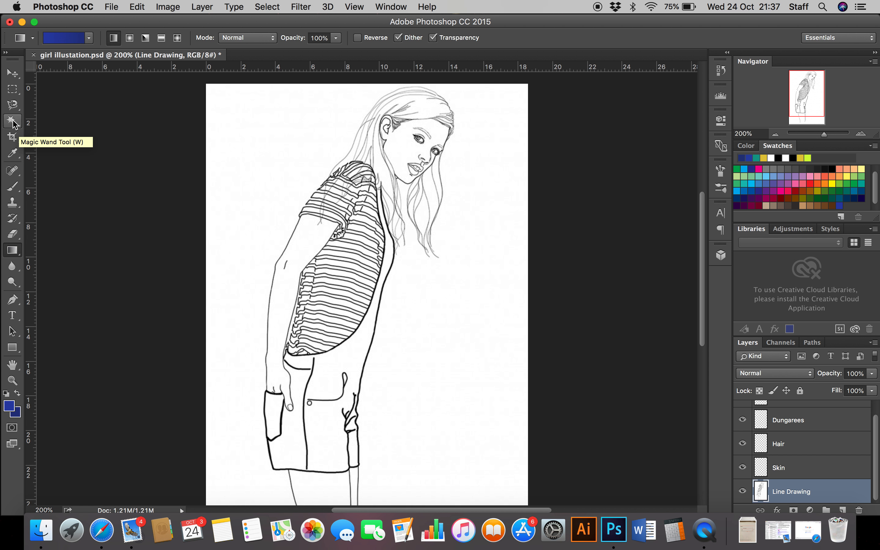
# Step: Activate the Magic Wand tool, try selecting the front area of the dungarees, and clear that selection again
pyautogui.click(19, 128)
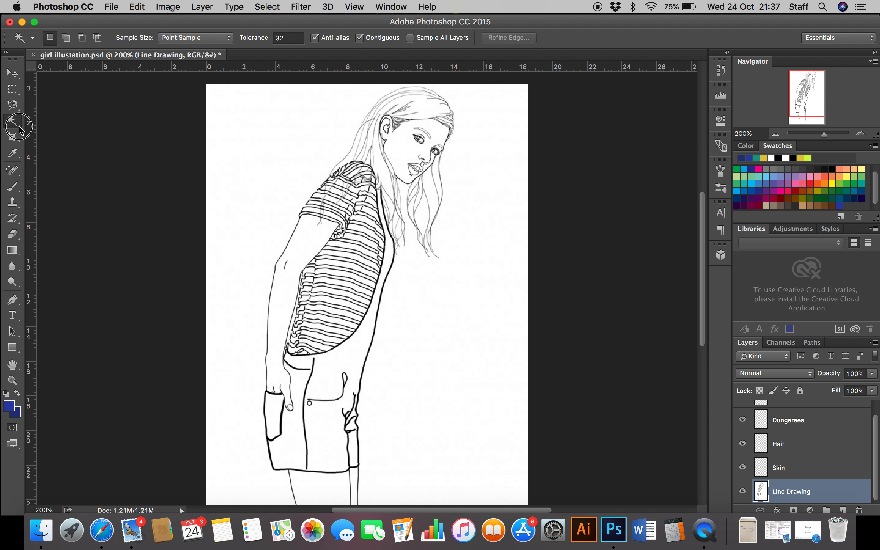
pyautogui.moveTo(20, 131); pyautogui.dragTo(58, 129)
pyautogui.click(330, 378)
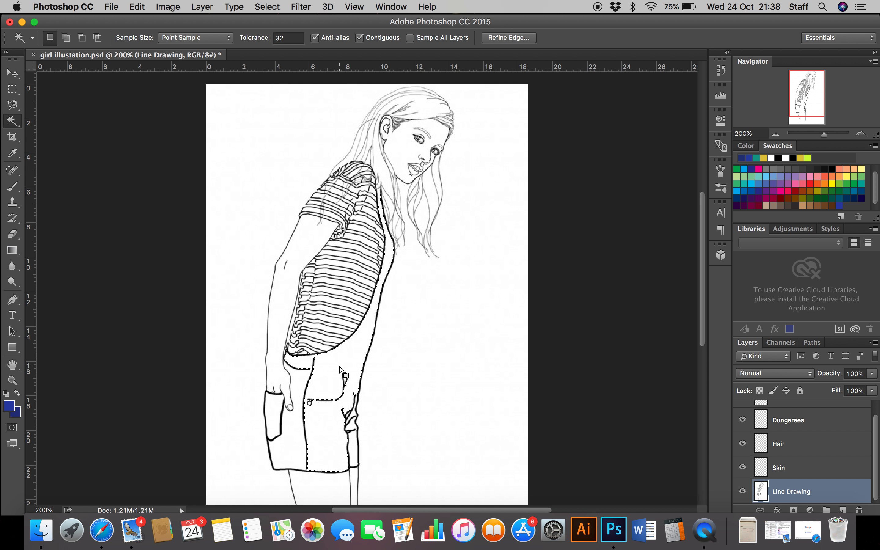
pyautogui.press('super+d')
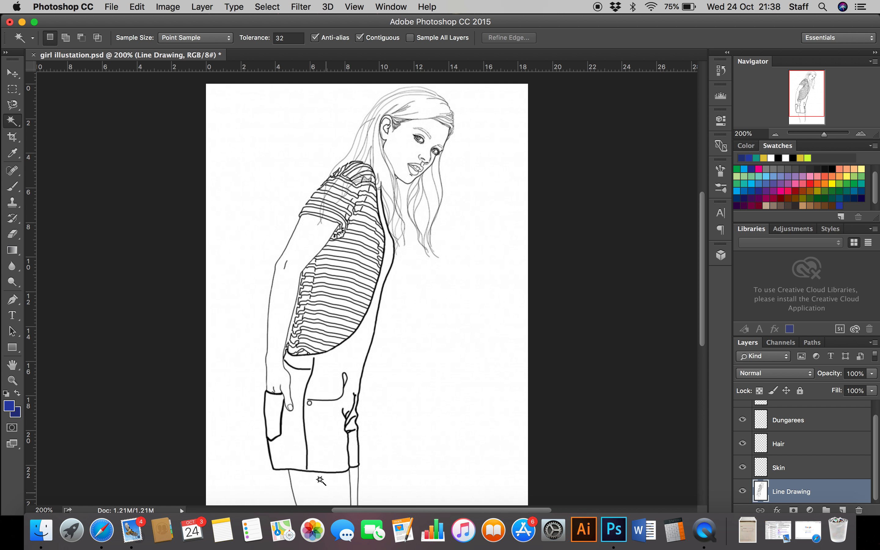
# Step: Select the dungarees' side panel beneath the hand with the Magic Wand and make the Dungarees layer active
pyautogui.click(291, 444)
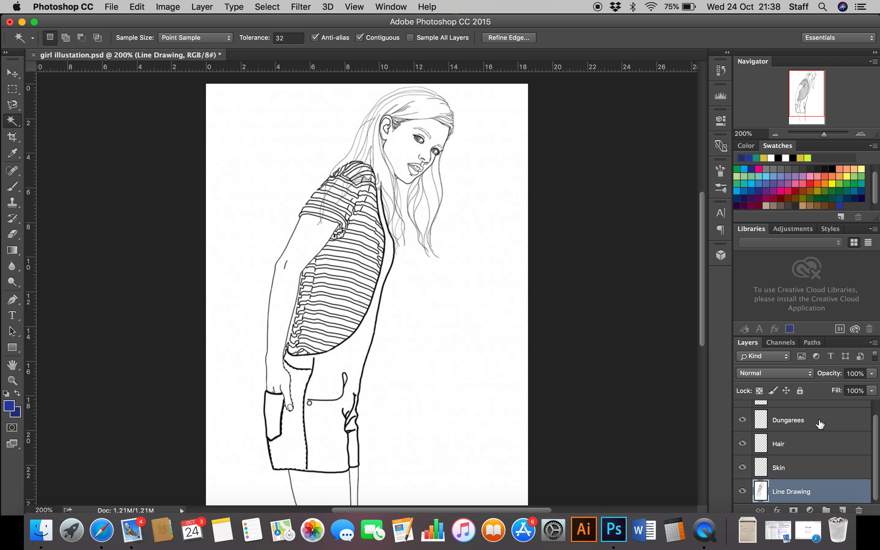
pyautogui.click(800, 421)
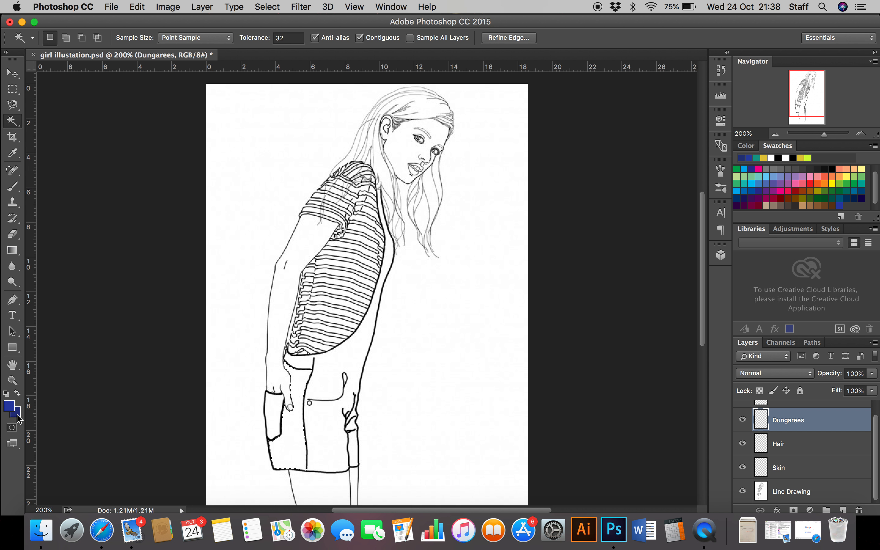
# Step: Set the foreground colour to purple, hex 8730b0
pyautogui.click(9, 407)
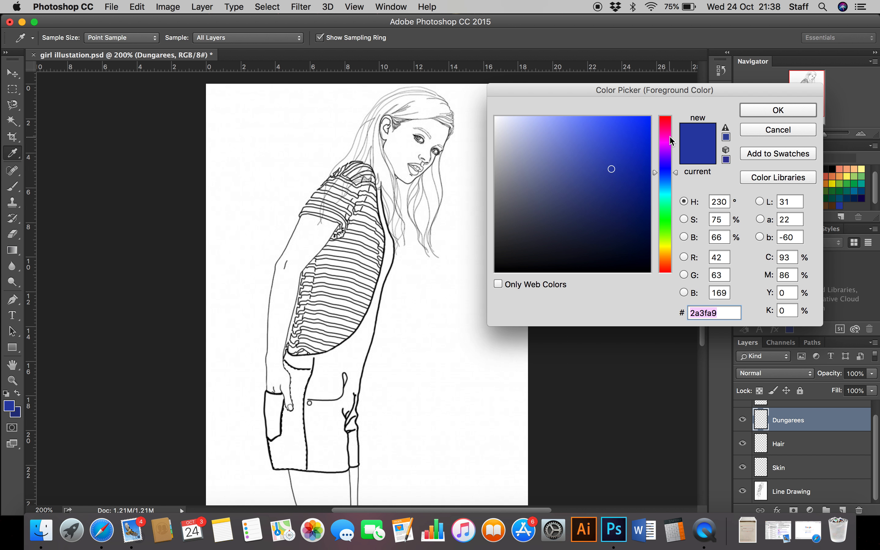
pyautogui.click(669, 151)
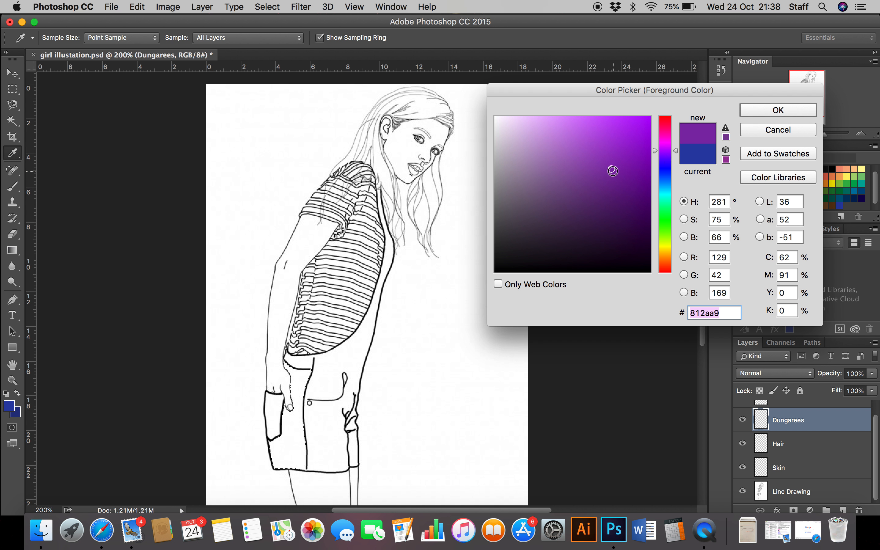
pyautogui.moveTo(611, 169)
pyautogui.mouseDown()
pyautogui.moveTo(618, 173)
pyautogui.moveTo(609, 164)
pyautogui.mouseUp()
pyautogui.click(767, 113)
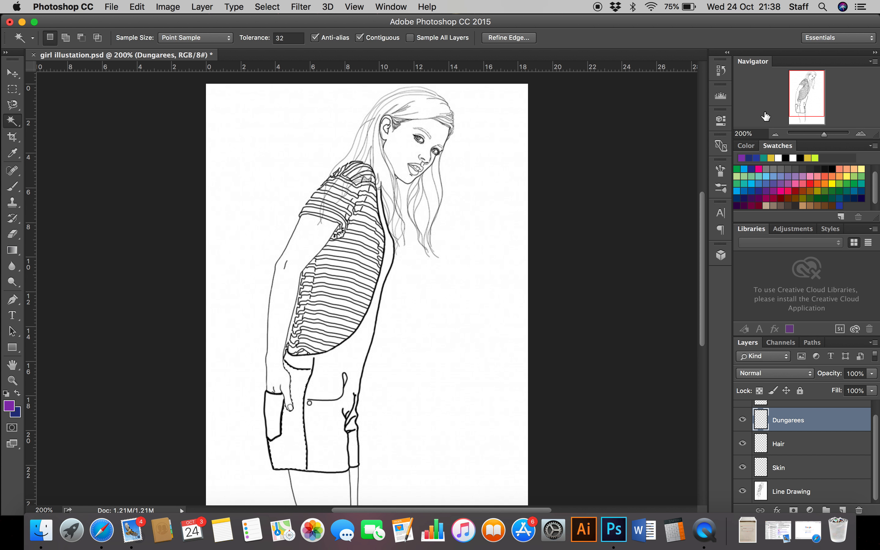
# Step: Set the background colour to a darker shade of the foreground purple, hex 712793
pyautogui.click(18, 415)
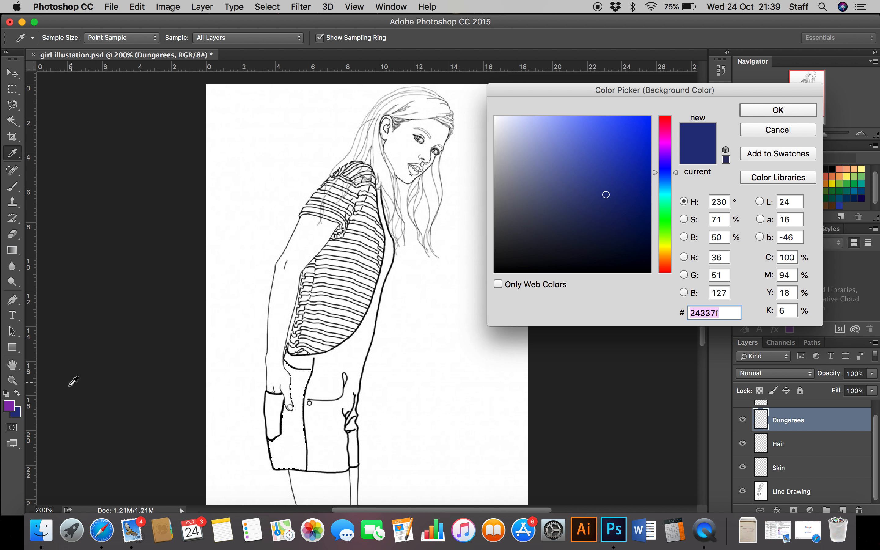
pyautogui.click(10, 407)
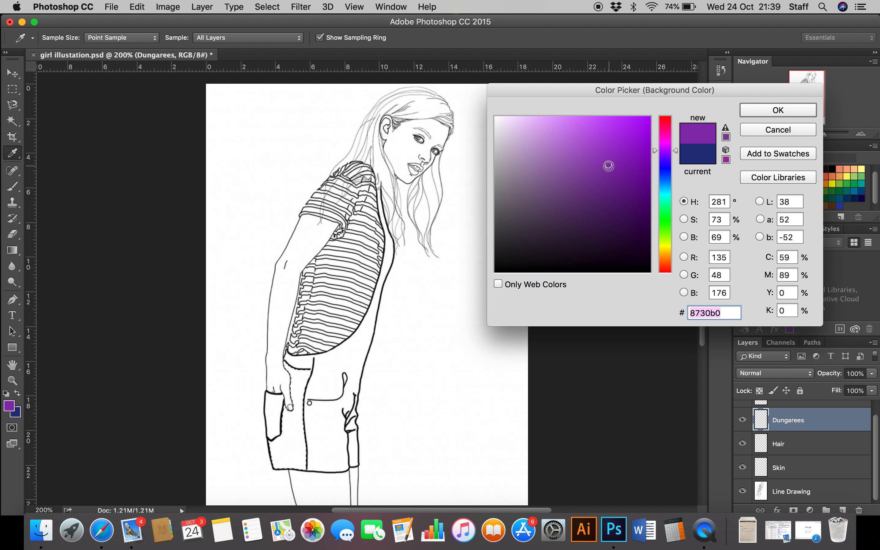
pyautogui.moveTo(609, 166); pyautogui.dragTo(610, 183)
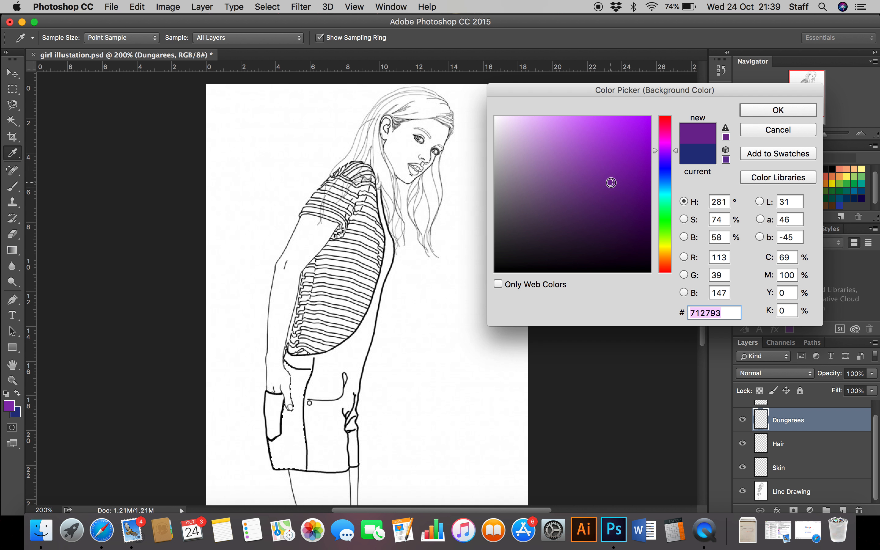
pyautogui.click(770, 109)
pyautogui.press('w')
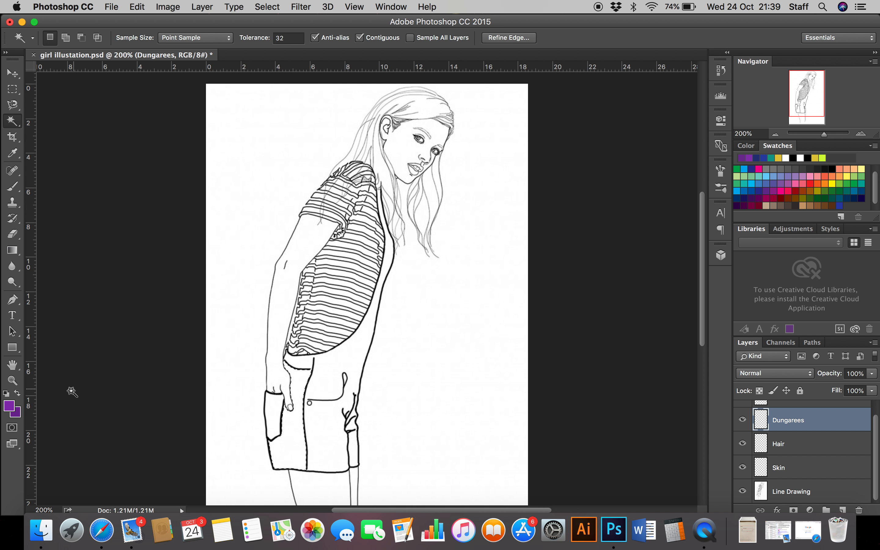
# Step: Fill the selected dungarees side panel with a horizontal linear gradient of the two purples, redrawing it over a longer distance
pyautogui.click(20, 258)
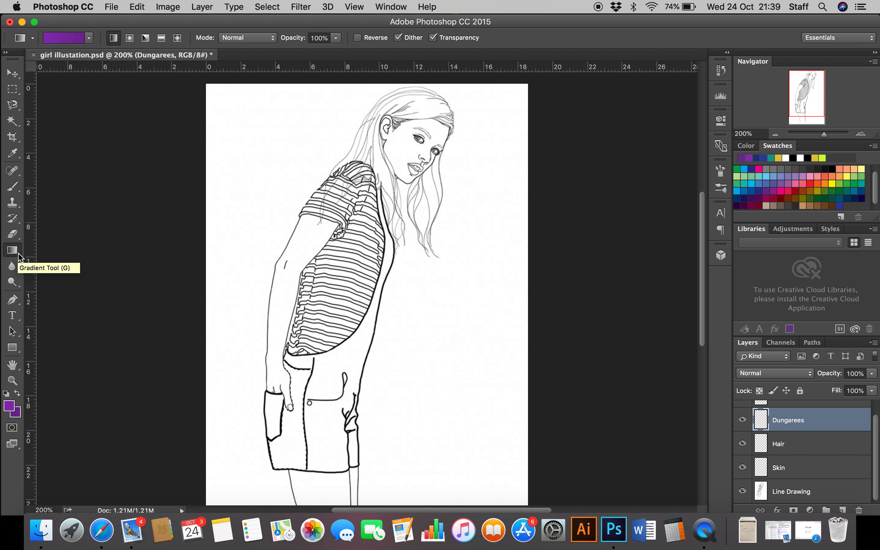
pyautogui.click(19, 258)
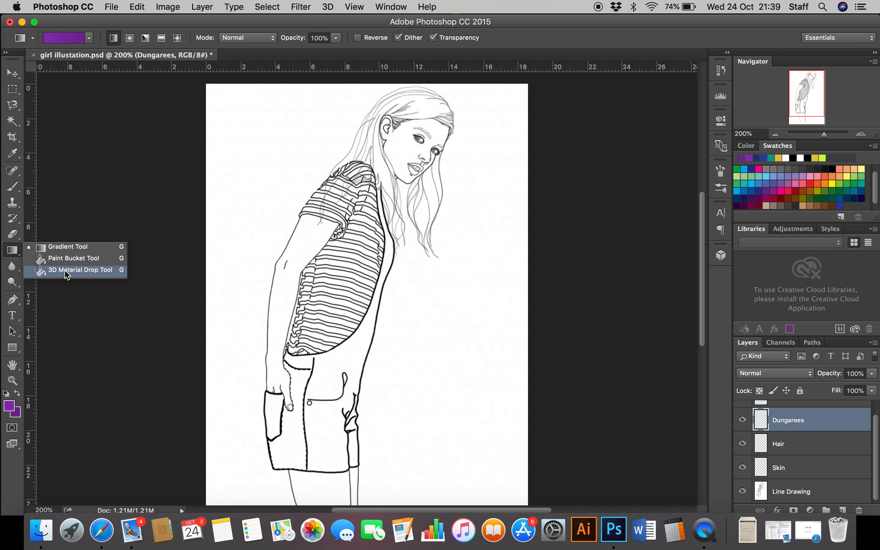
pyautogui.click(73, 249)
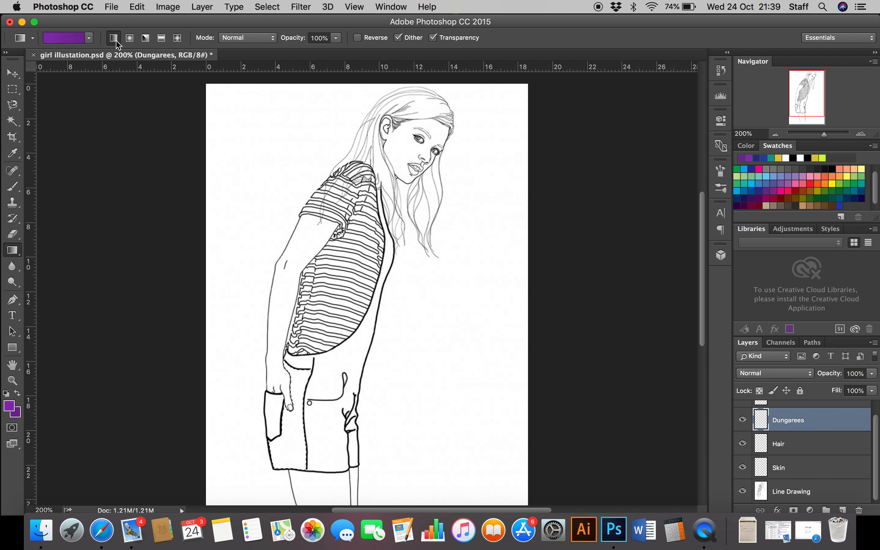
pyautogui.click(279, 452)
pyautogui.moveTo(279, 452); pyautogui.dragTo(301, 455)
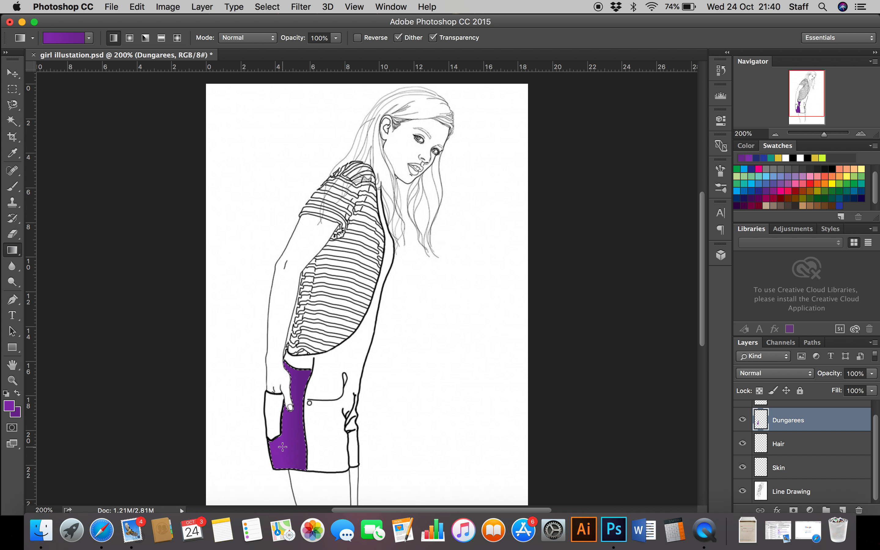
pyautogui.moveTo(283, 447); pyautogui.dragTo(358, 449)
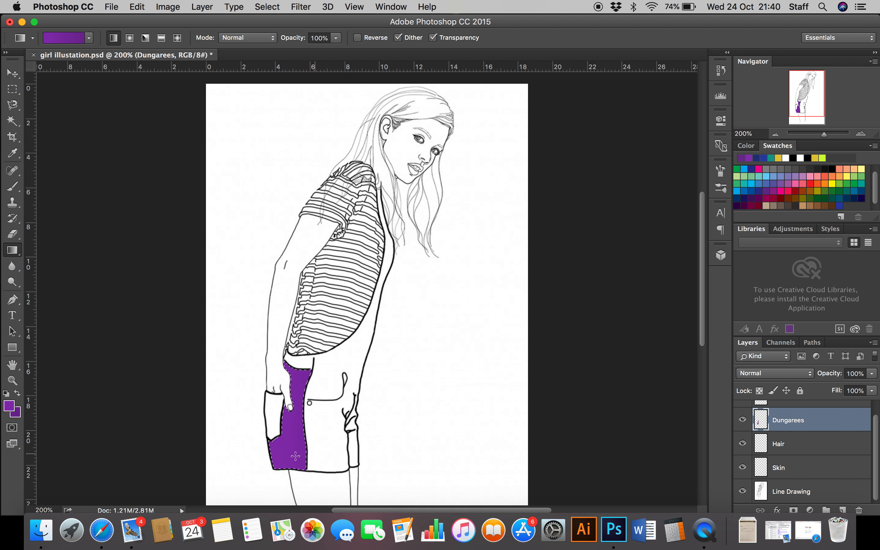
# Step: Set the background colour to a much darker purple and redraw the side panel's gradient as a short horizontal blend, darkest towards the back edge
pyautogui.moveTo(286, 451)
pyautogui.mouseDown()
pyautogui.moveTo(321, 445)
pyautogui.moveTo(280, 448)
pyautogui.moveTo(298, 452)
pyautogui.moveTo(301, 439)
pyautogui.moveTo(282, 440)
pyautogui.moveTo(283, 452)
pyautogui.mouseUp()
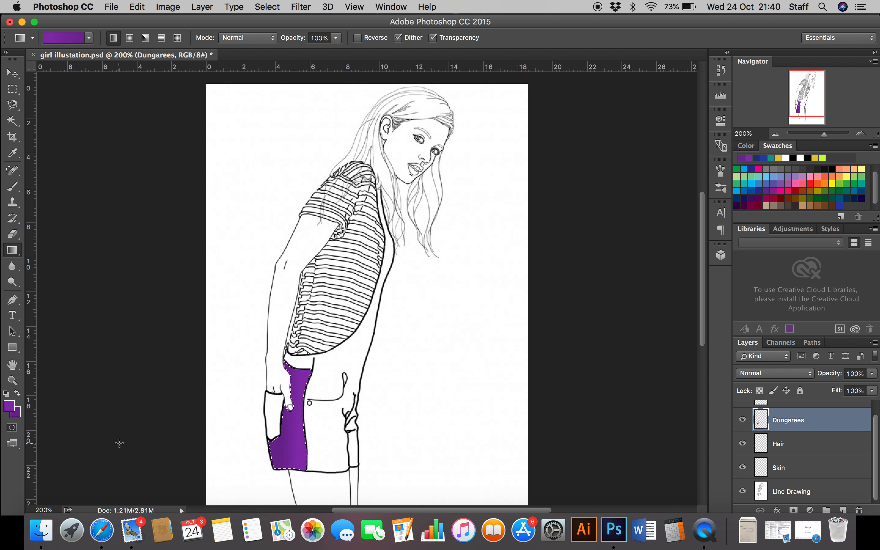
pyautogui.click(18, 414)
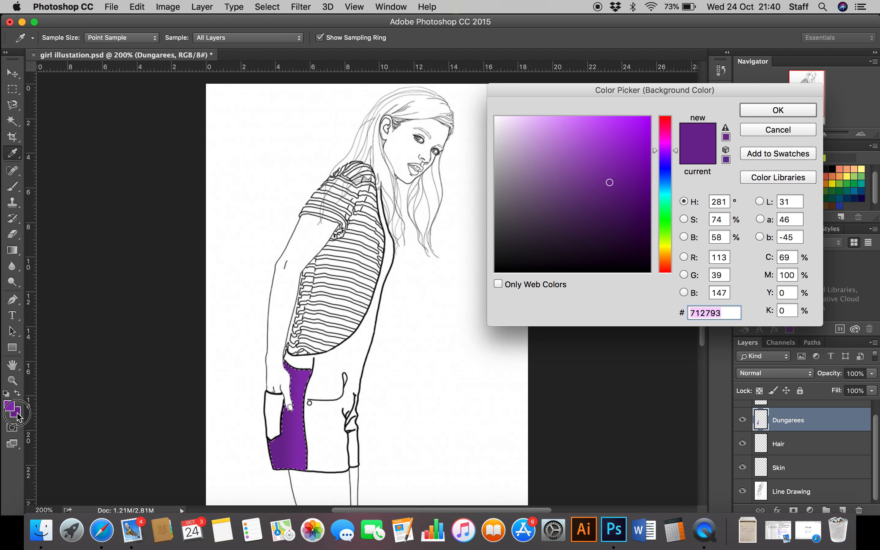
pyautogui.moveTo(611, 186); pyautogui.dragTo(609, 201)
pyautogui.click(800, 111)
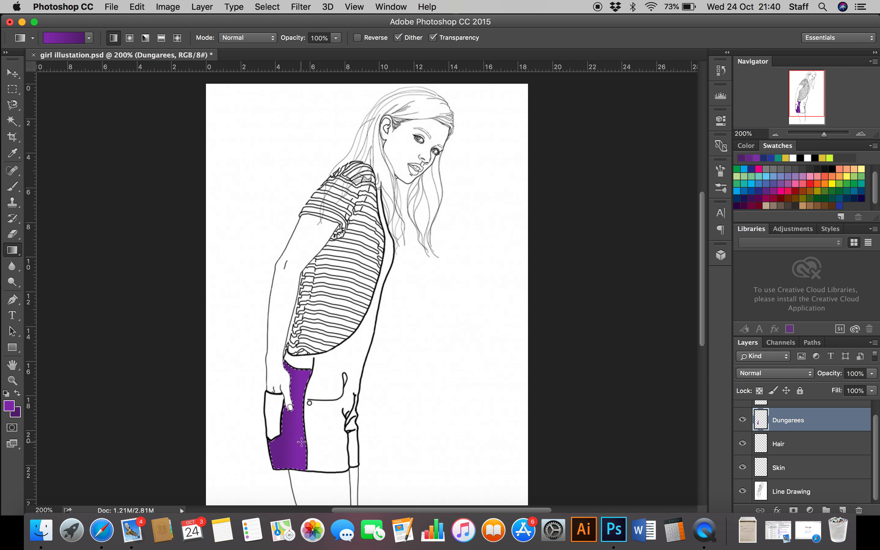
pyautogui.moveTo(301, 440); pyautogui.dragTo(283, 444)
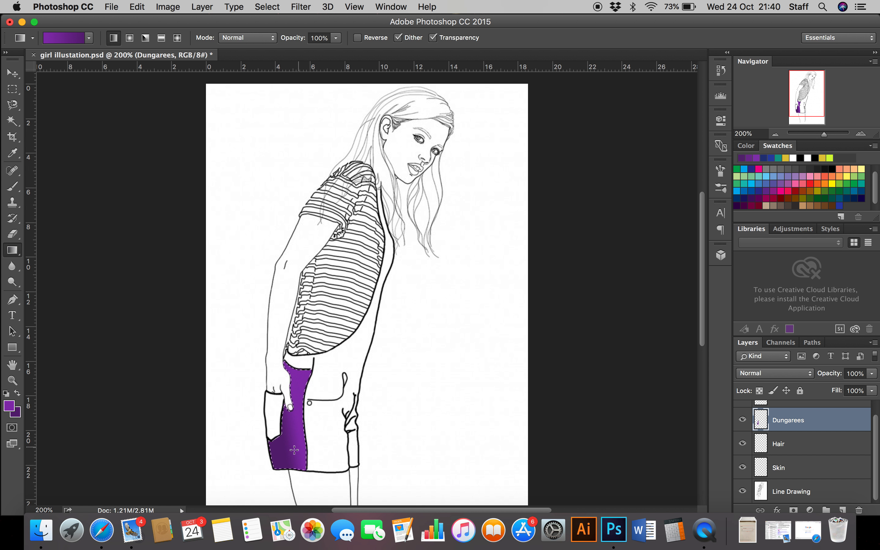
pyautogui.moveTo(293, 426); pyautogui.dragTo(214, 436)
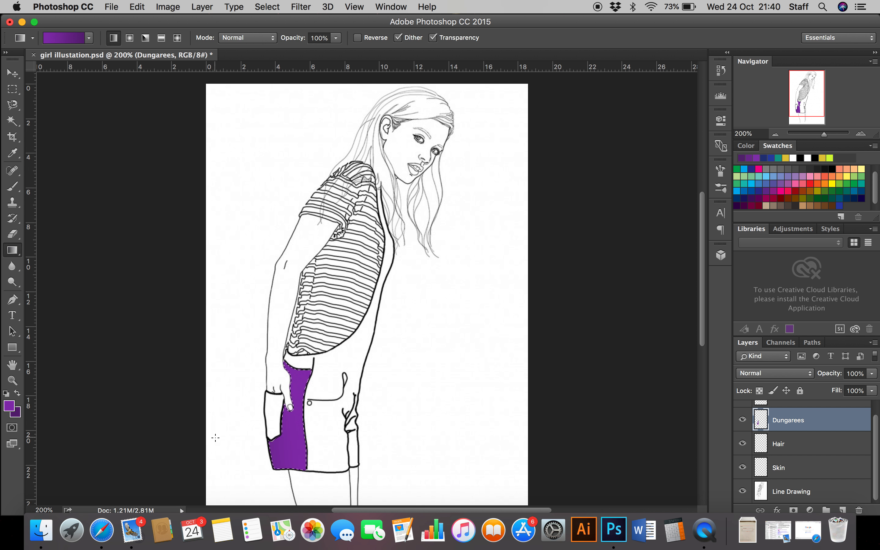
pyautogui.moveTo(285, 419)
pyautogui.mouseDown()
pyautogui.moveTo(277, 443)
pyautogui.moveTo(284, 438)
pyautogui.mouseUp()
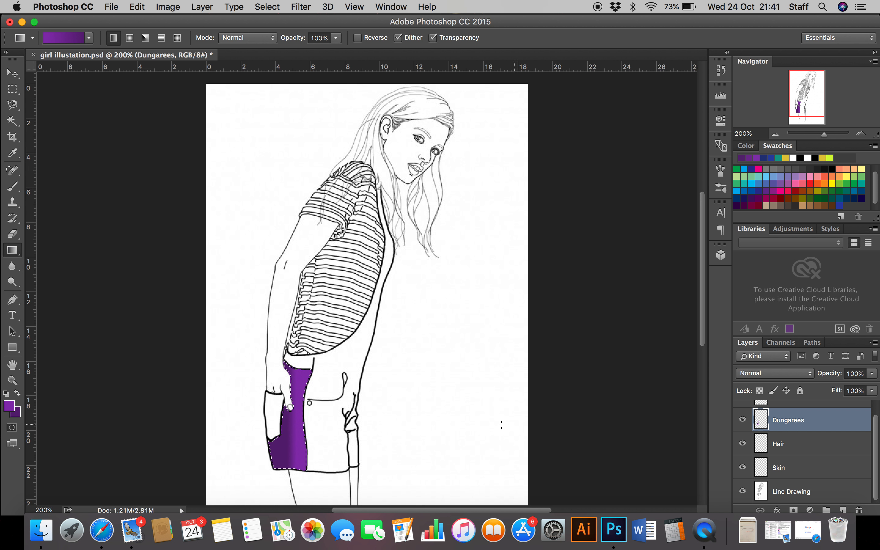
# Step: Select the dungarees' main front area on the Line Drawing layer and fill it on the Dungarees layer with a horizontal gradient darkening towards the front edge
pyautogui.click(13, 122)
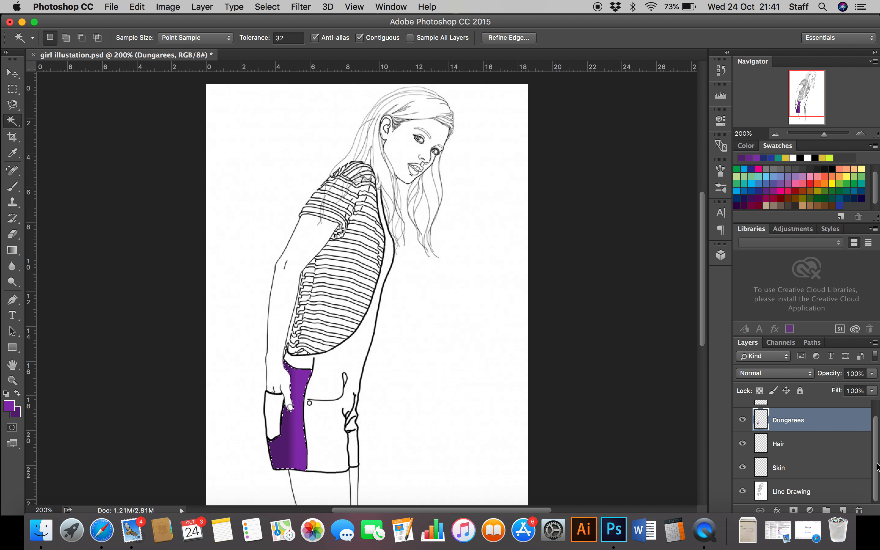
pyautogui.click(804, 492)
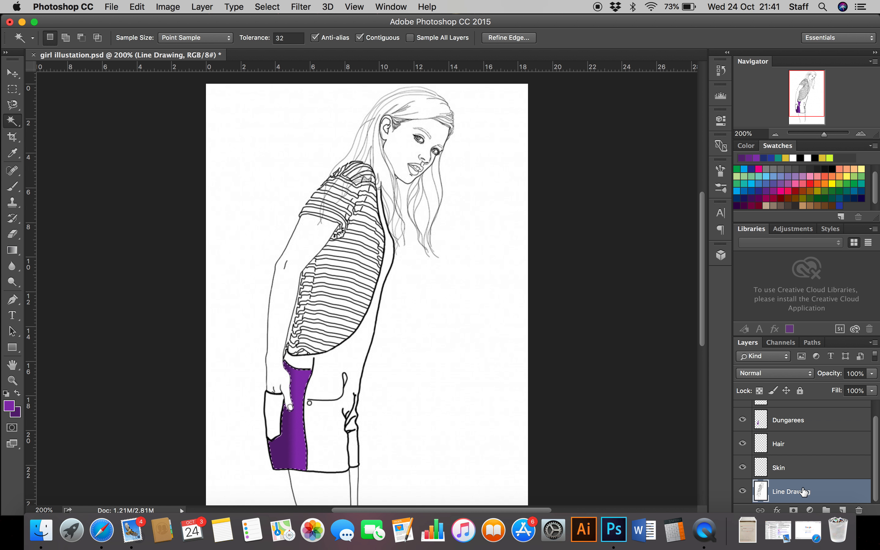
pyautogui.click(345, 362)
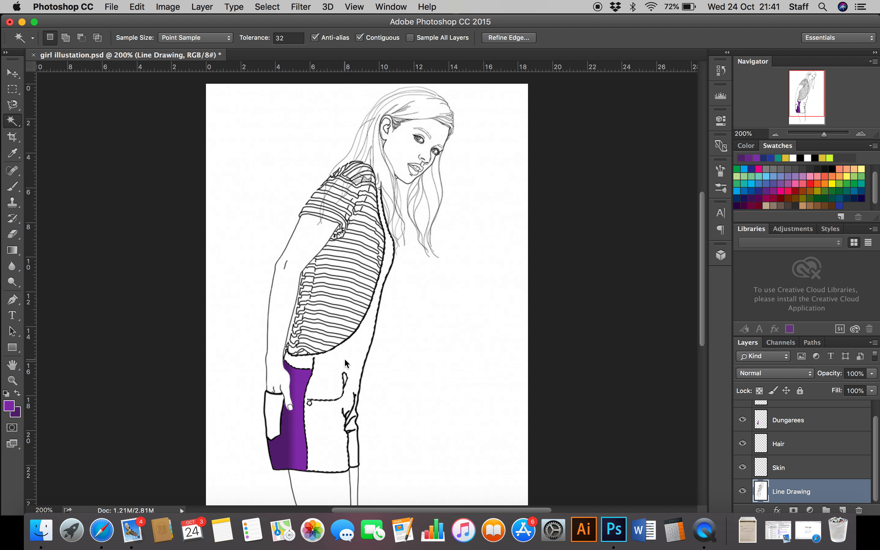
pyautogui.click(812, 419)
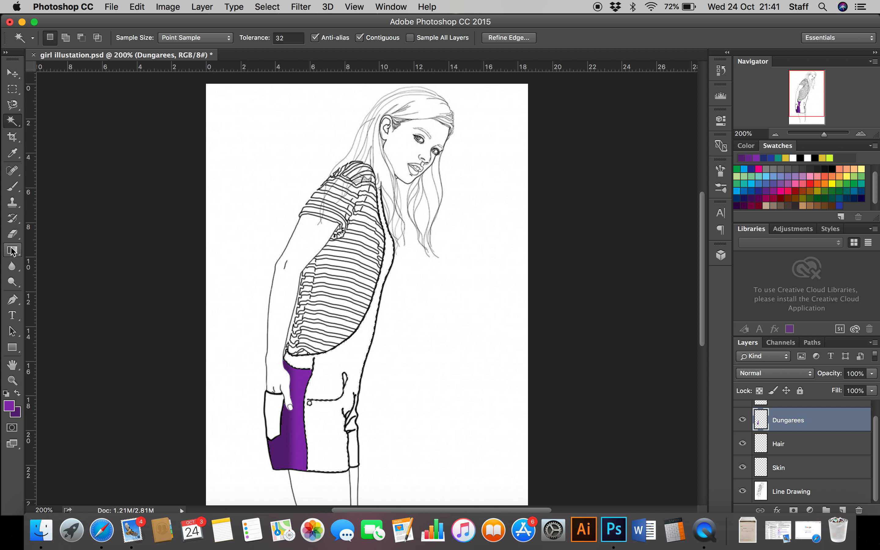
pyautogui.click(12, 251)
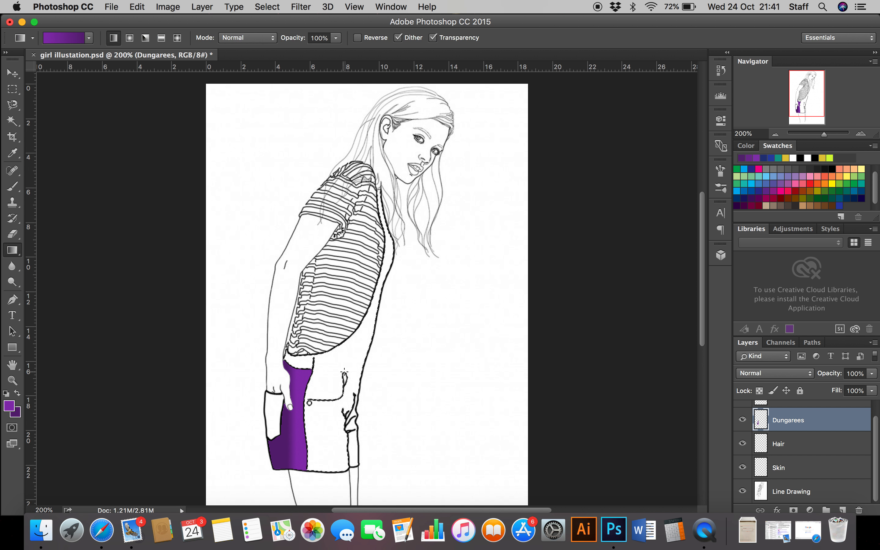
pyautogui.moveTo(329, 365); pyautogui.dragTo(329, 365)
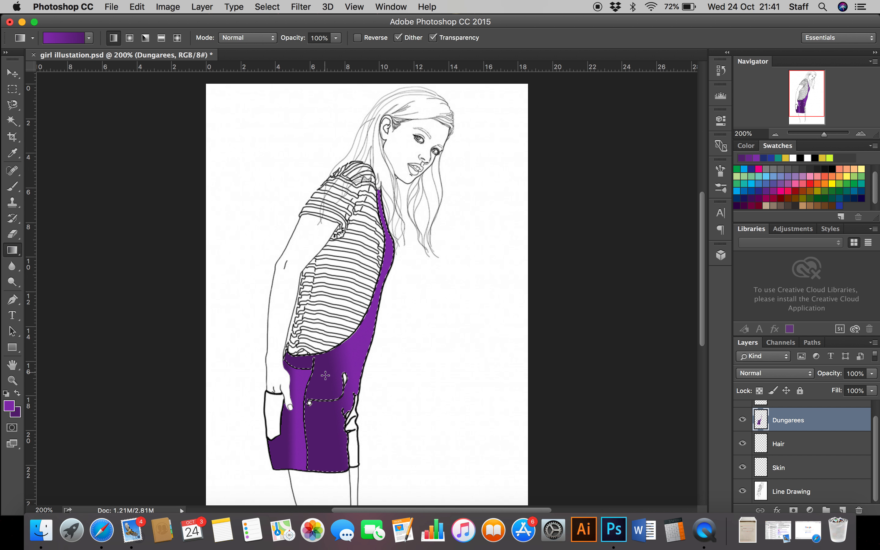
pyautogui.moveTo(326, 378); pyautogui.dragTo(367, 374)
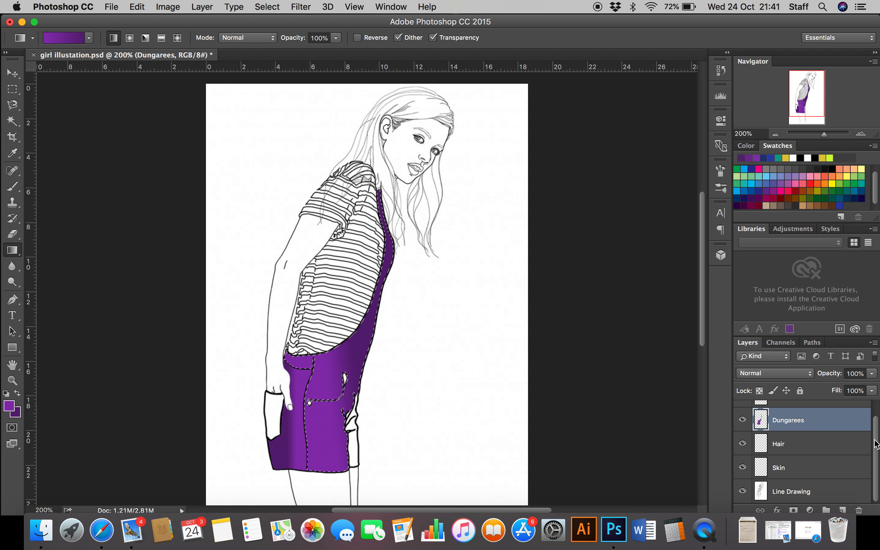
# Step: Select the pocket below the hand from the Line Drawing layer and fill it with the purple gradient on the Dungarees layer, darkening towards the back
pyautogui.click(803, 492)
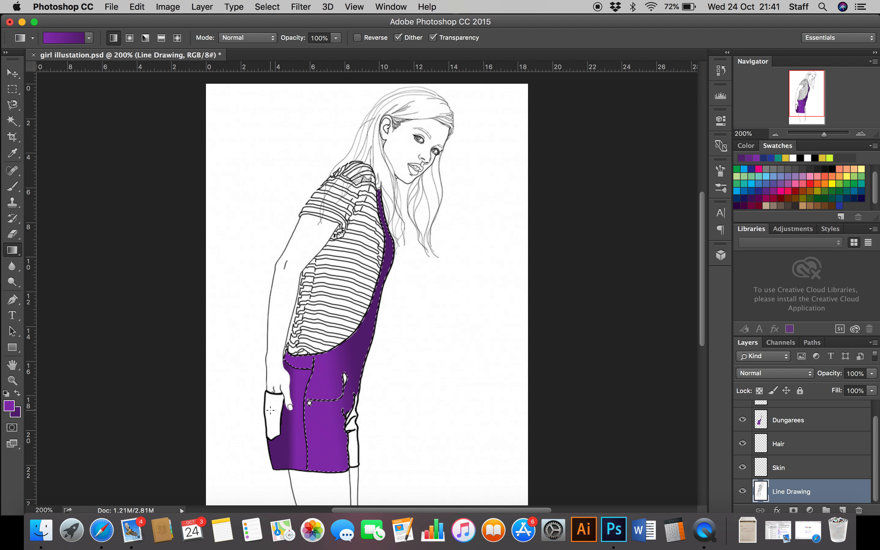
pyautogui.click(12, 121)
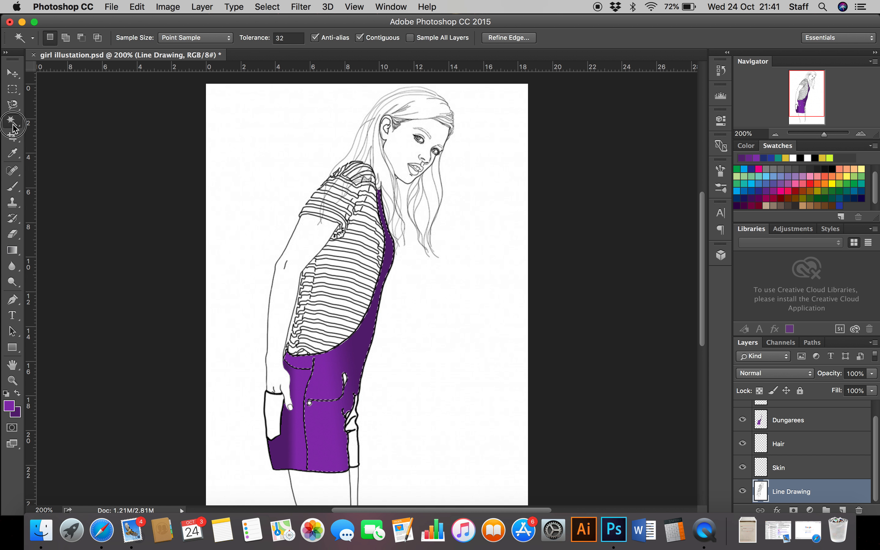
pyautogui.click(272, 405)
pyautogui.click(814, 422)
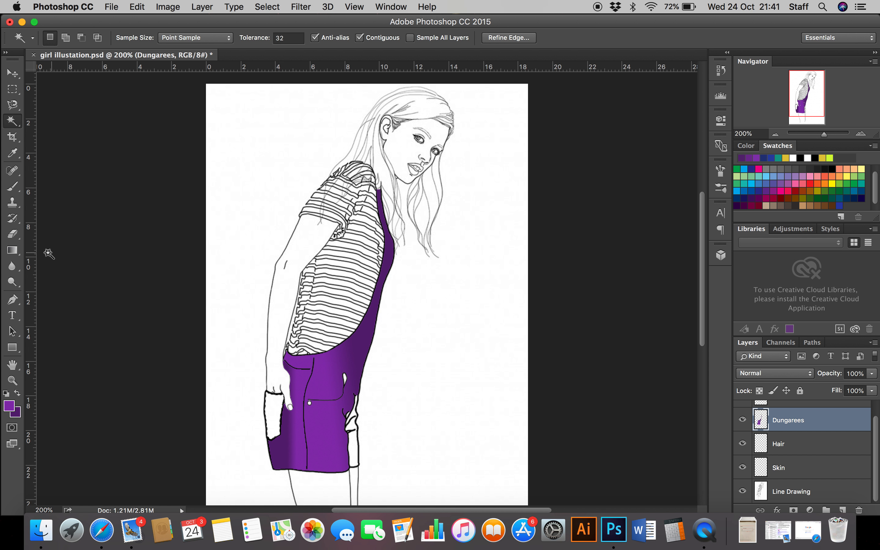
pyautogui.click(11, 252)
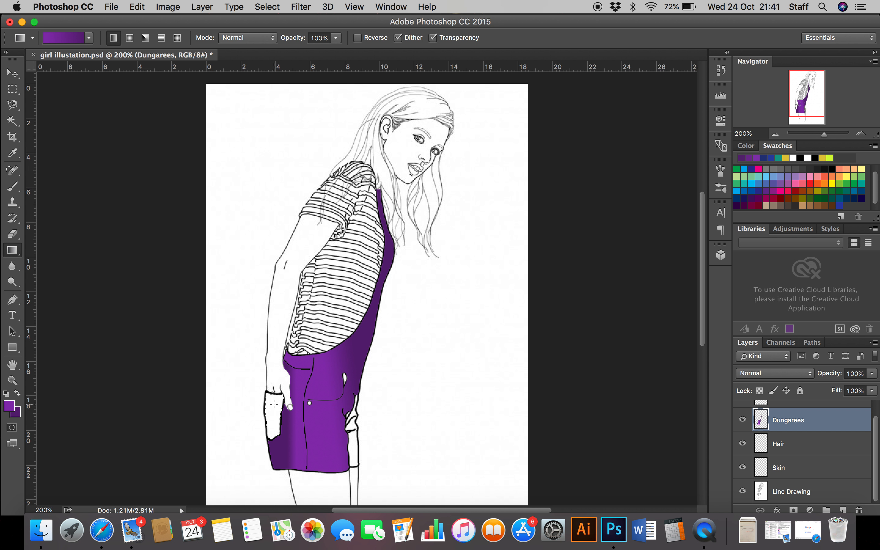
pyautogui.moveTo(280, 407)
pyautogui.mouseDown()
pyautogui.moveTo(257, 408)
pyautogui.moveTo(269, 410)
pyautogui.mouseUp()
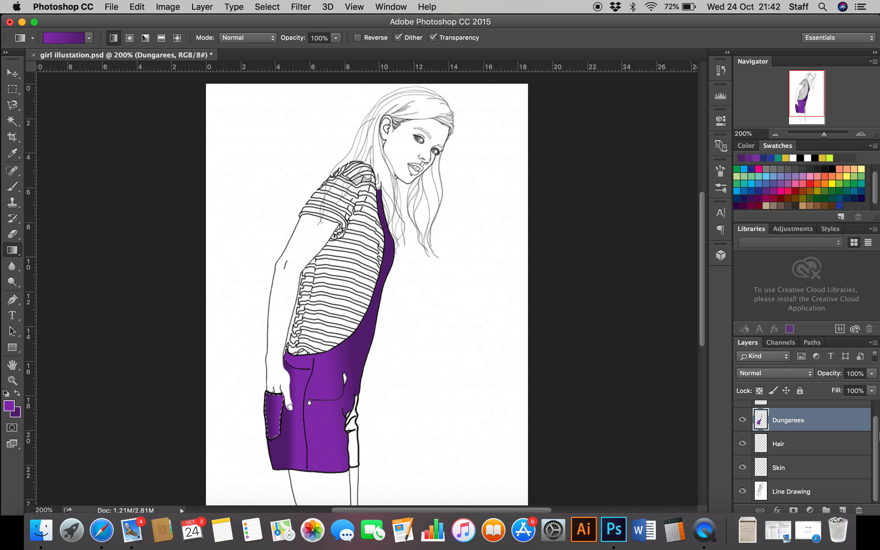
# Step: Select the narrow lower leg strip at the dungarees' front edge from the Line Drawing layer and fill it with the purple gradient on the Dungarees layer
pyautogui.click(819, 495)
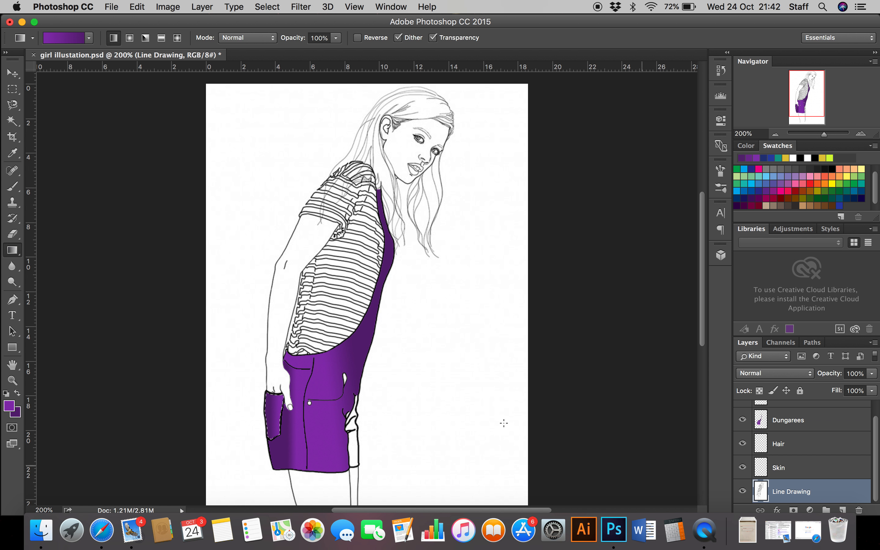
pyautogui.click(12, 121)
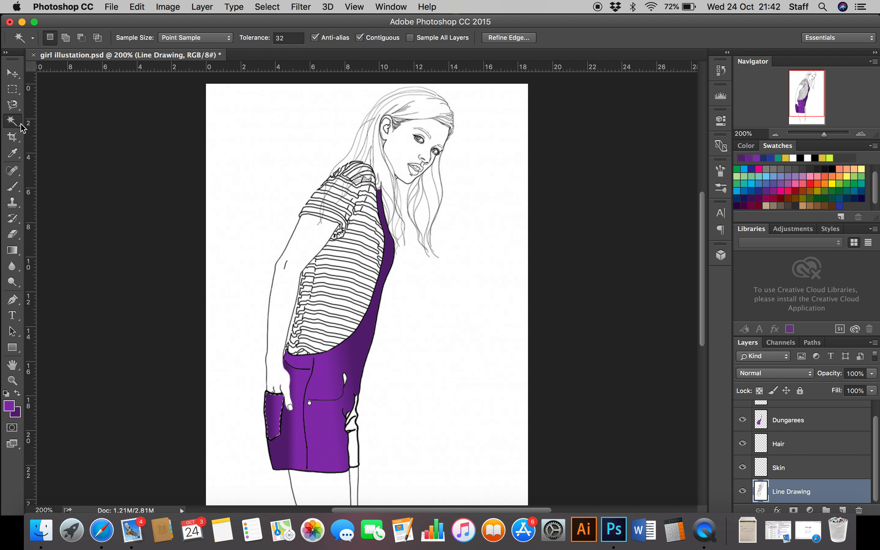
pyautogui.click(355, 439)
pyautogui.click(799, 422)
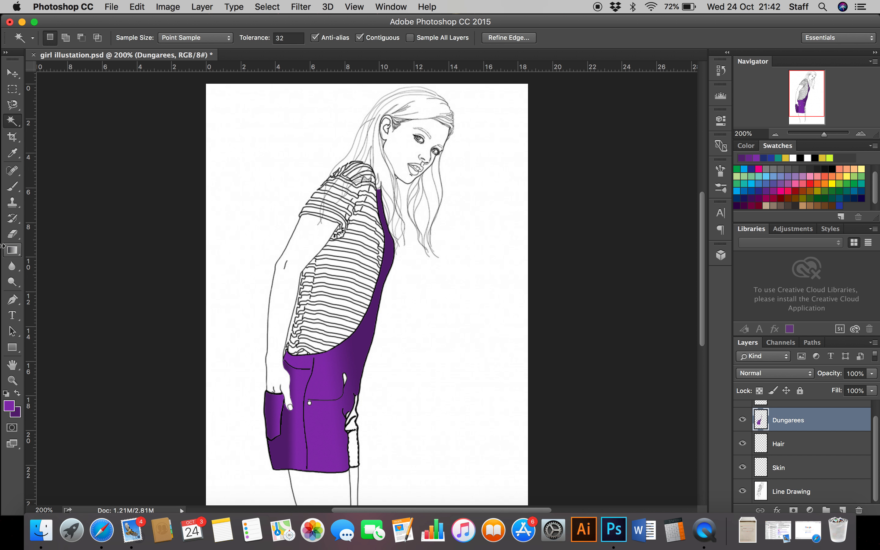
pyautogui.click(12, 251)
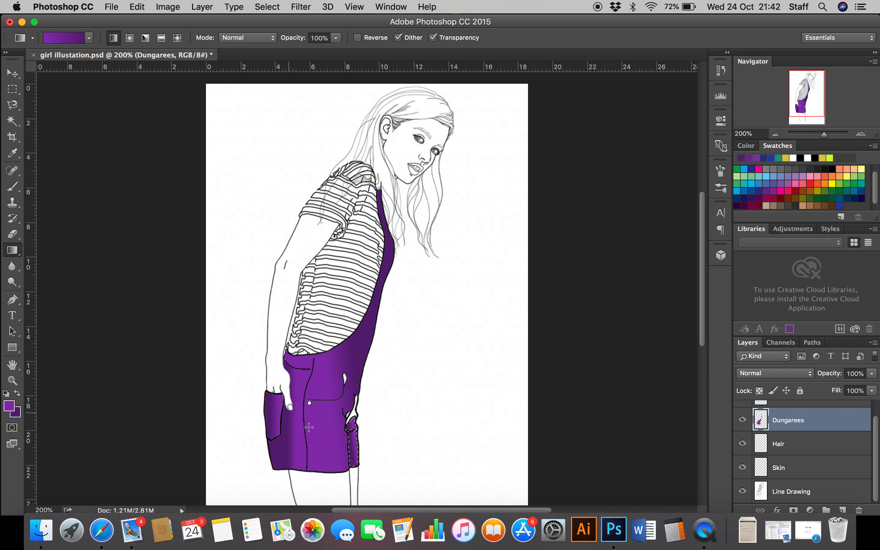
pyautogui.moveTo(877, 447)
pyautogui.mouseDown()
pyautogui.moveTo(877, 434)
pyautogui.moveTo(879, 457)
pyautogui.mouseUp()
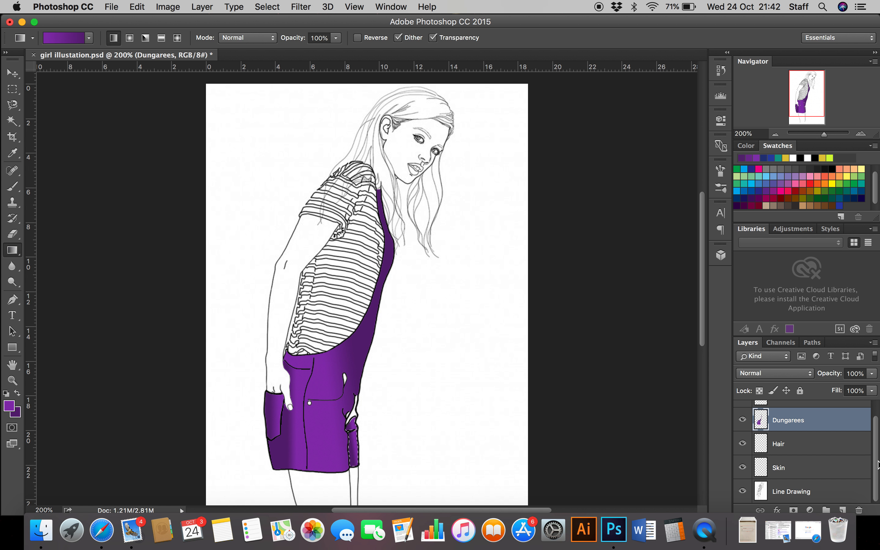
# Step: Hide and show the Line Drawing layer repeatedly to examine the coloured dungarees on their own, leaving the layer shown
pyautogui.click(797, 492)
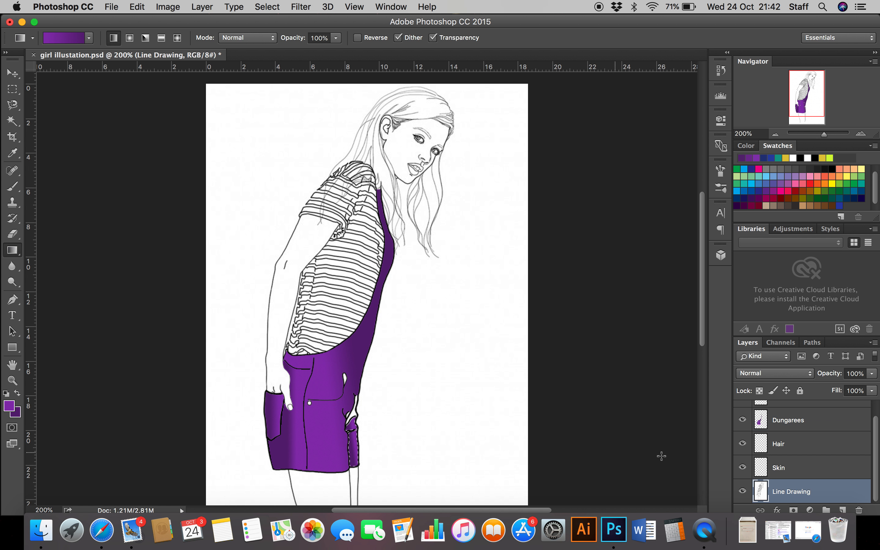
pyautogui.click(743, 491)
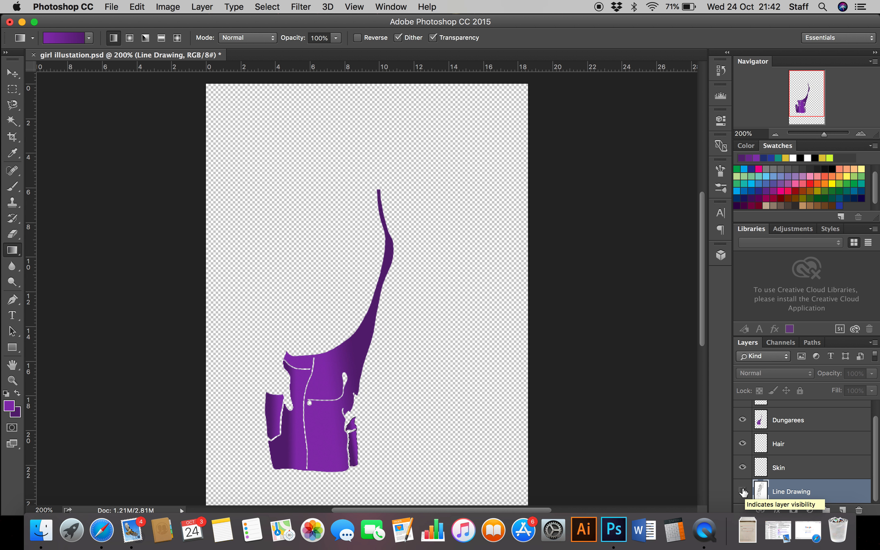
pyautogui.click(743, 492)
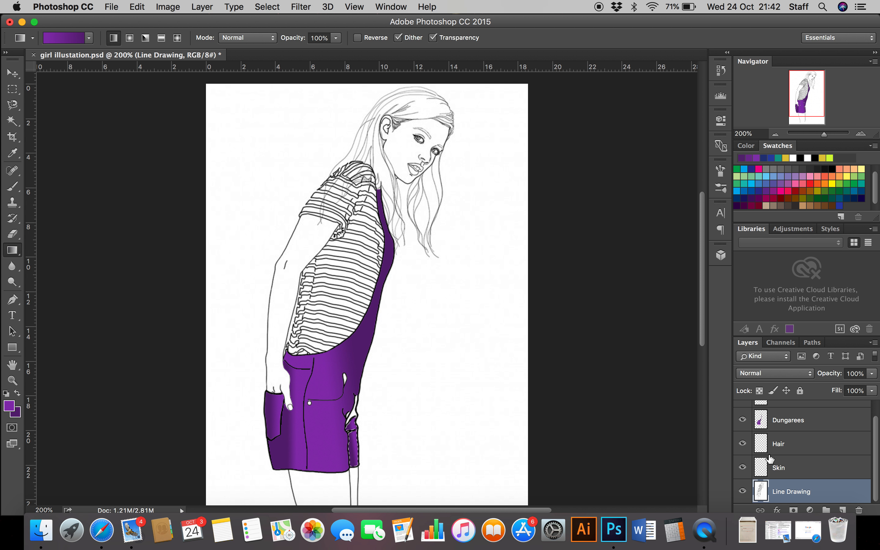
pyautogui.click(743, 491)
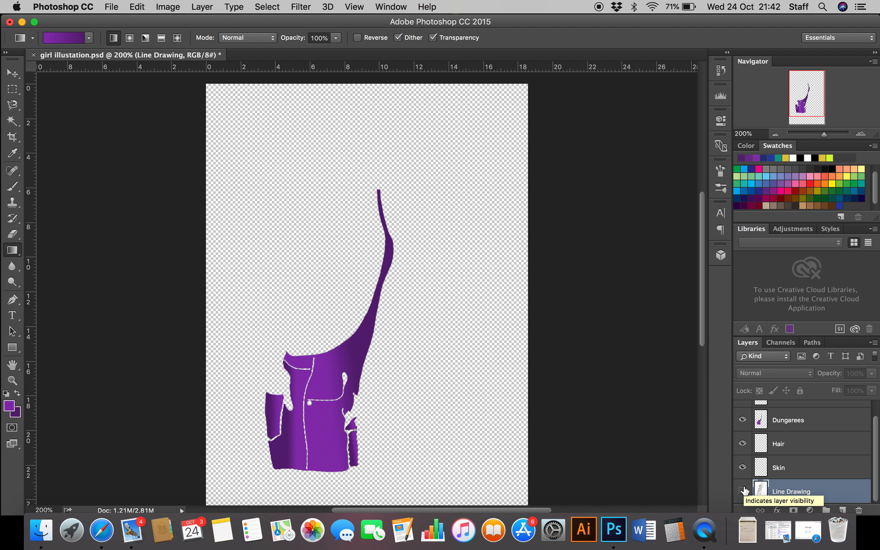
pyautogui.click(743, 492)
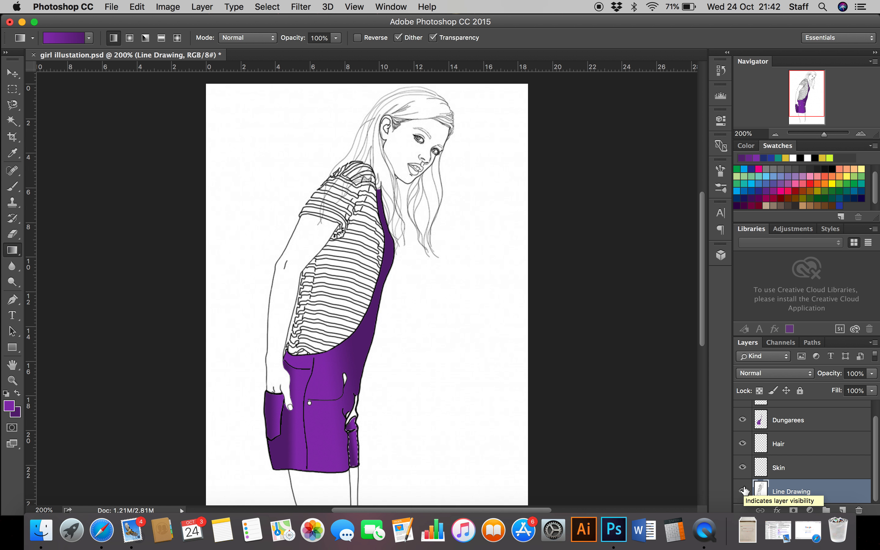
pyautogui.click(743, 491)
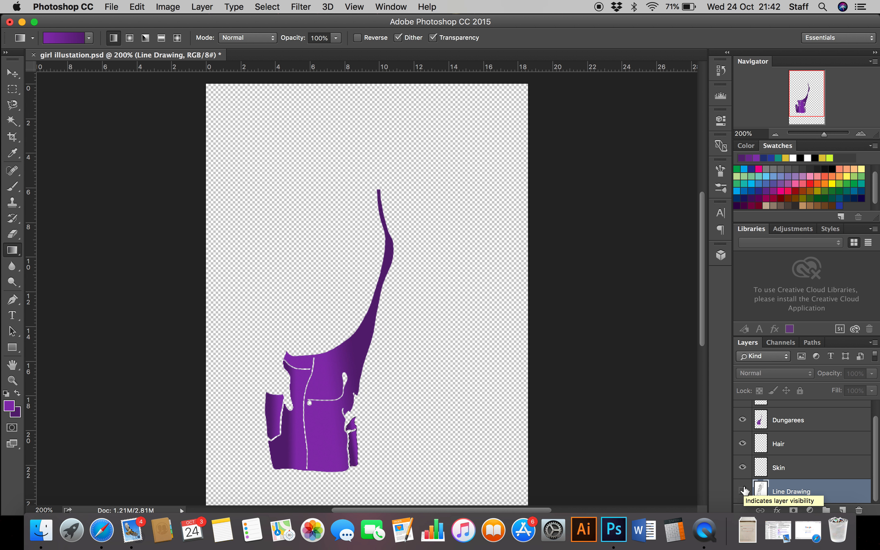
pyautogui.click(743, 491)
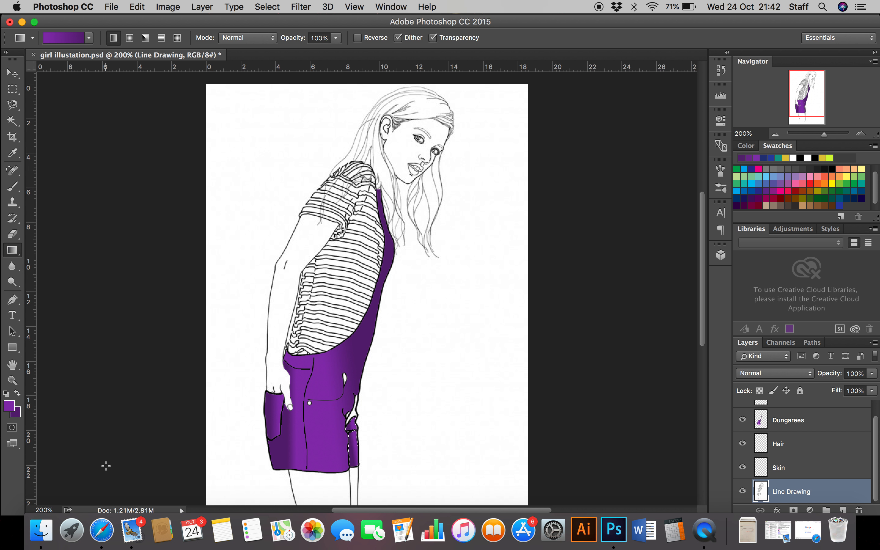
# Step: Switch to Safari and search Google Images for "skin tone palette"
pyautogui.click(103, 531)
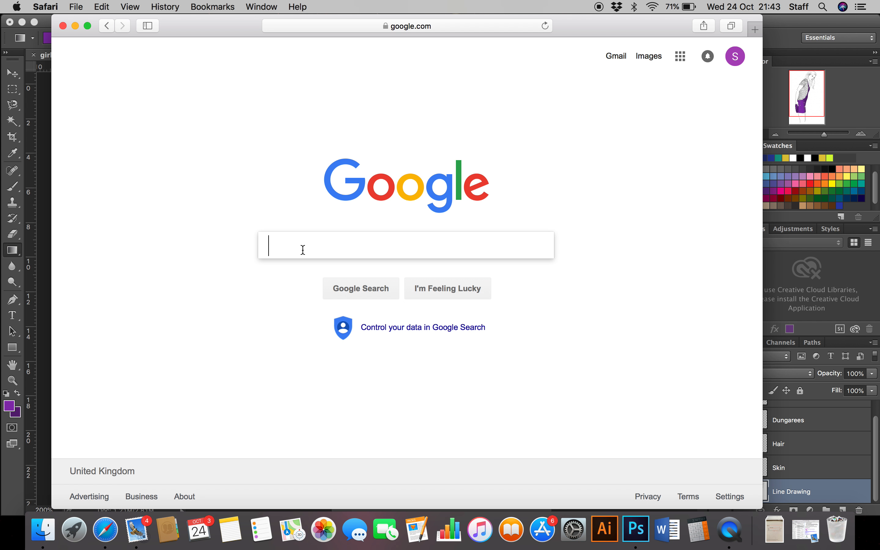
pyautogui.write('skin tone pal')
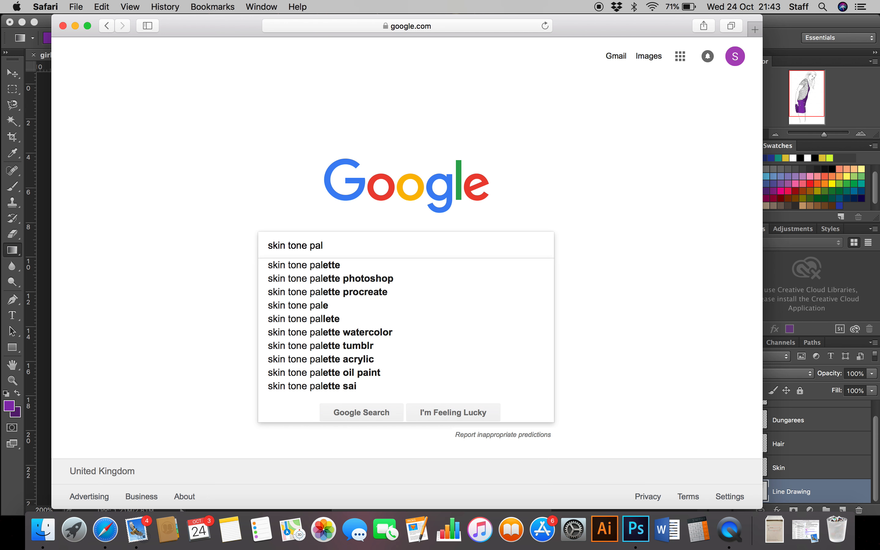
pyautogui.click(295, 269)
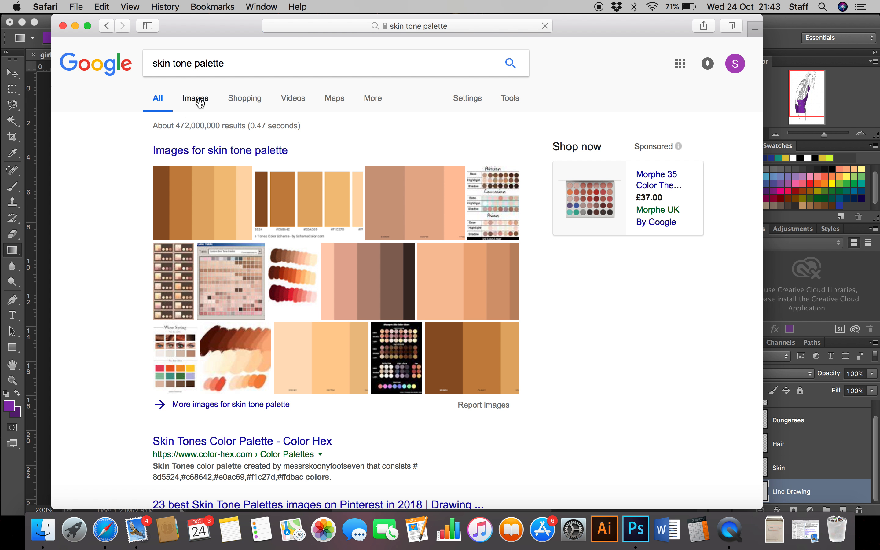
pyautogui.click(199, 98)
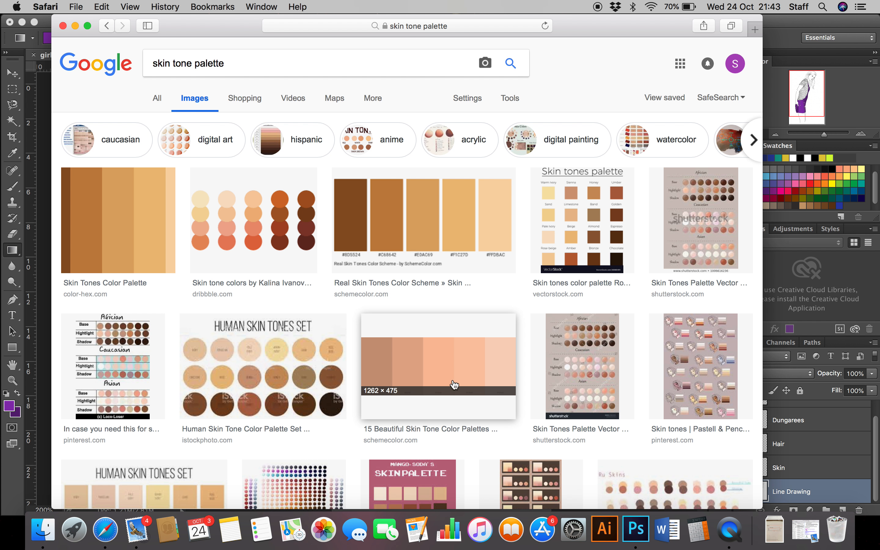
# Step: Open the preview of the square-swatch "Human Skin Tones Set" image from shutterstock.com in the image results
pyautogui.scroll(-3, 453, 385)
pyautogui.scroll(-5, 455, 386)
pyautogui.click(191, 356)
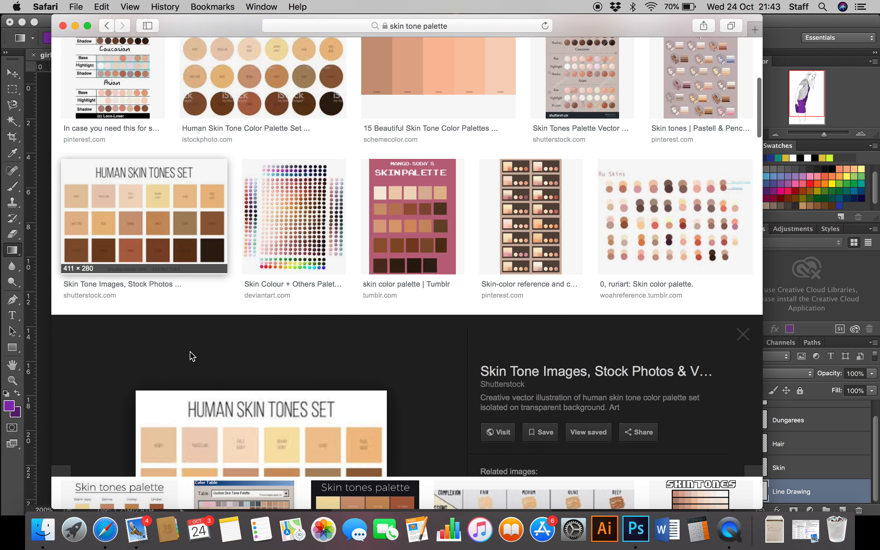
# Step: Save the previewed "Human Skin Tones Set" image to the Desktop as "skin tones" and minimise the browser window
pyautogui.rightClick(254, 304)
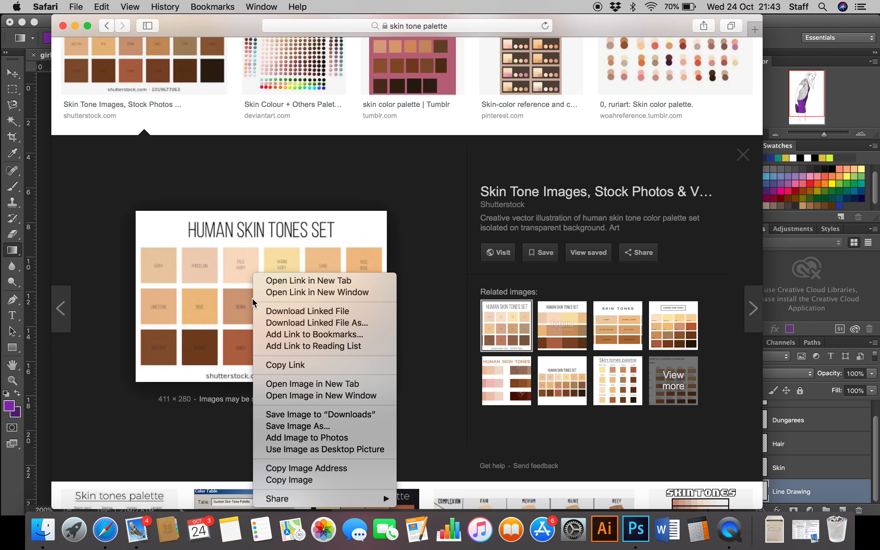
pyautogui.click(310, 431)
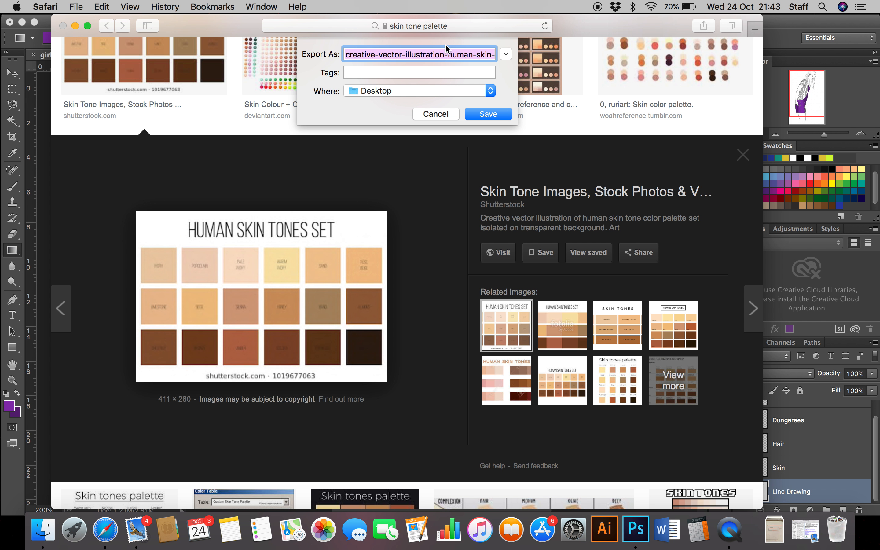
pyautogui.write('skin tones')
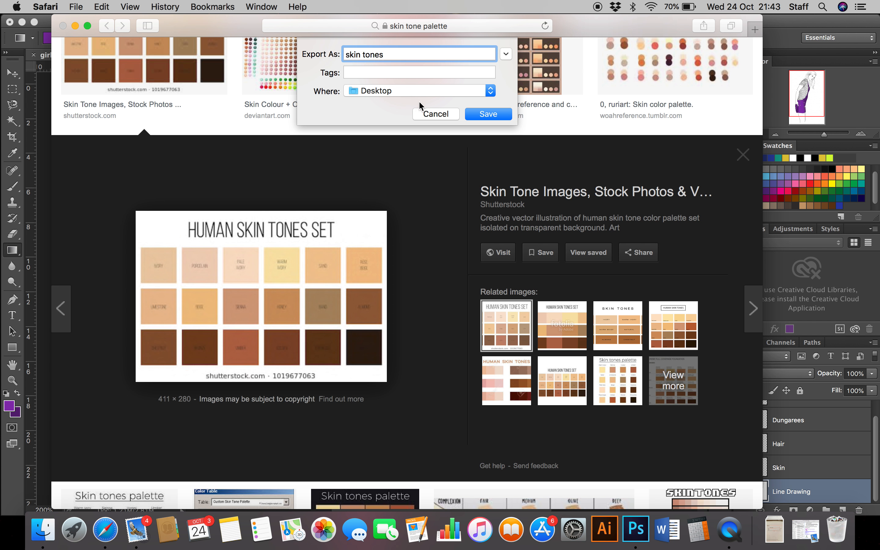
pyautogui.click(489, 114)
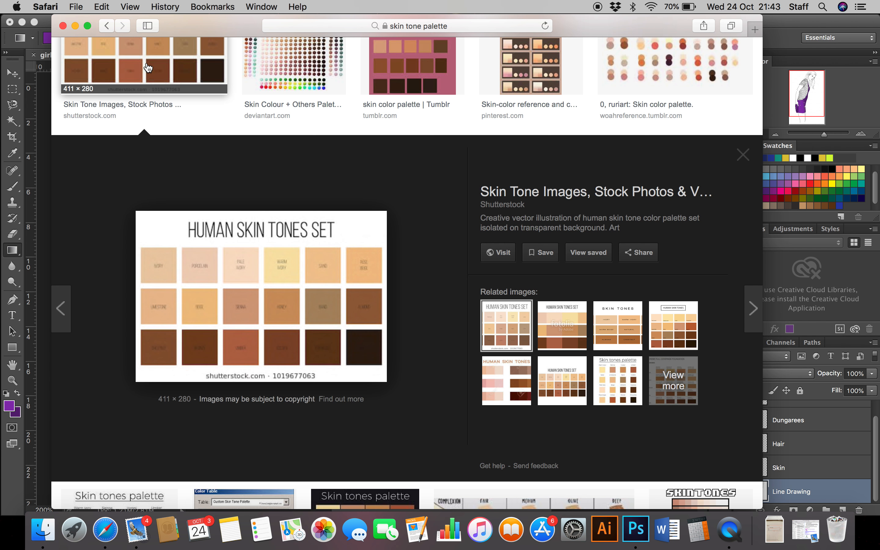
pyautogui.click(75, 25)
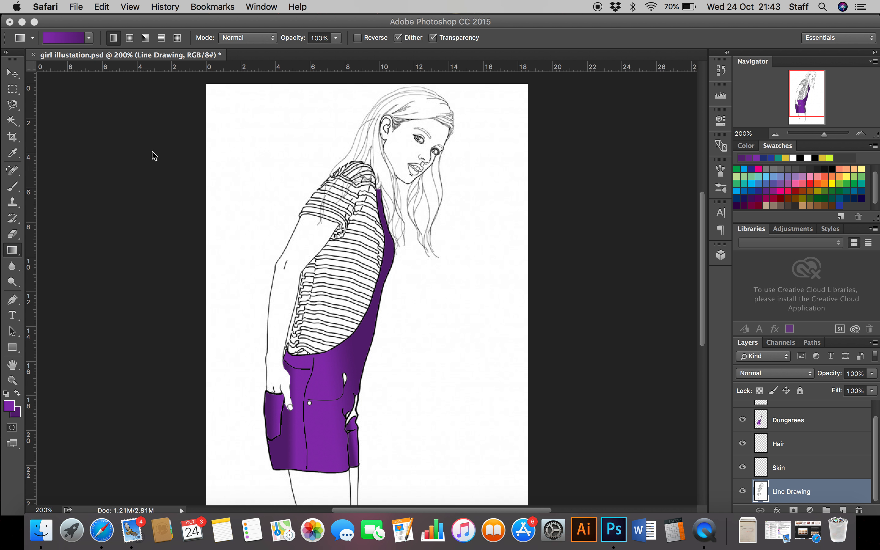
# Step: Switch to Photoshop and open the "skin tones" image from the Desktop
pyautogui.click(293, 61)
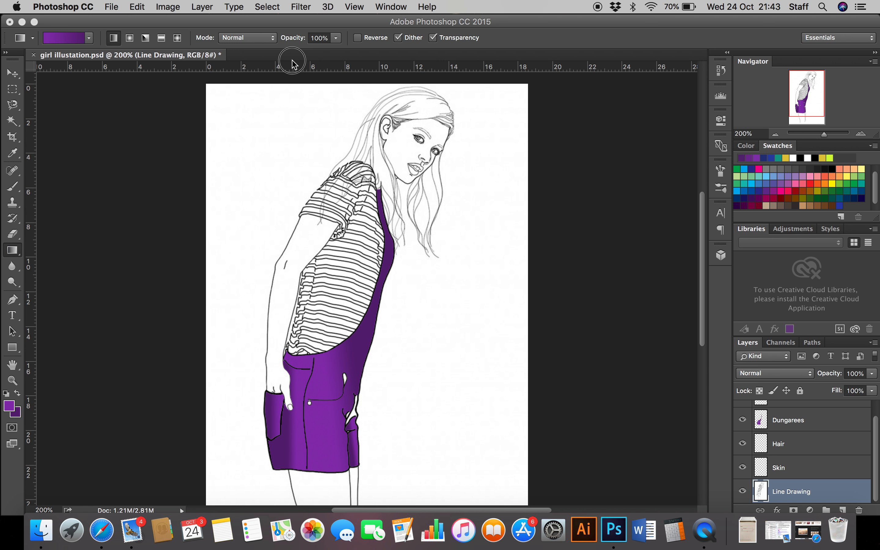
pyautogui.click(111, 7)
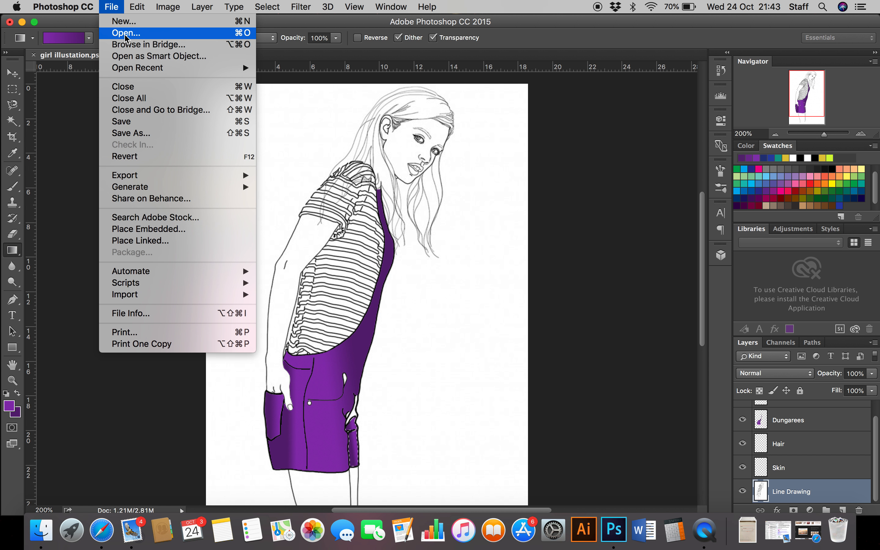
pyautogui.click(126, 34)
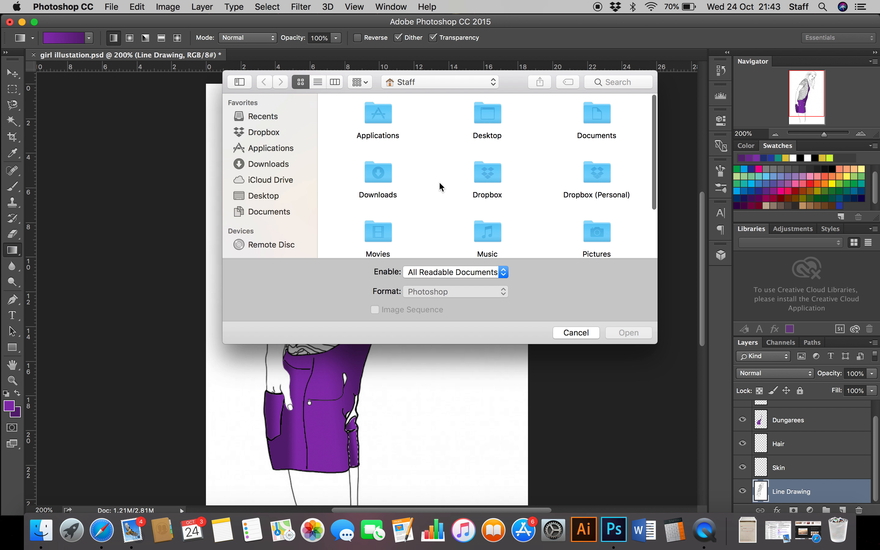
pyautogui.click(256, 196)
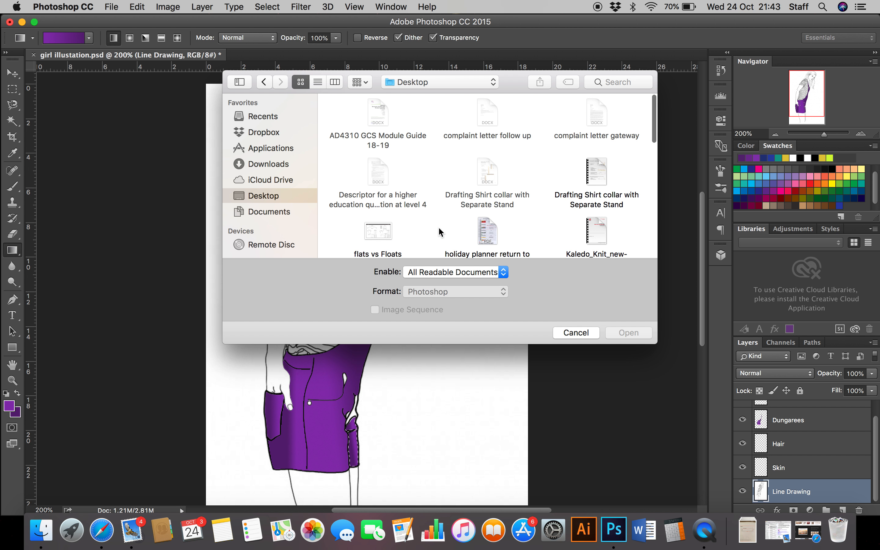
pyautogui.scroll(-10, 448, 206)
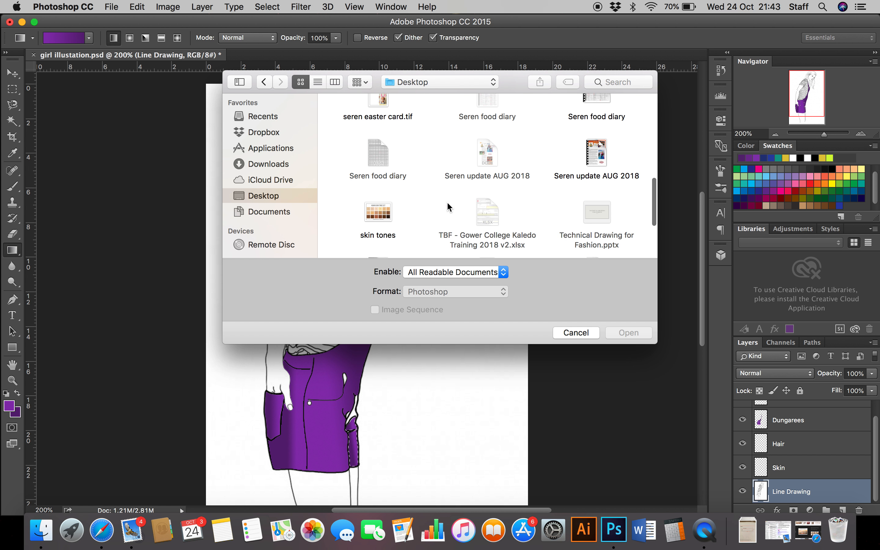
pyautogui.scroll(-2, 448, 206)
pyautogui.click(387, 124)
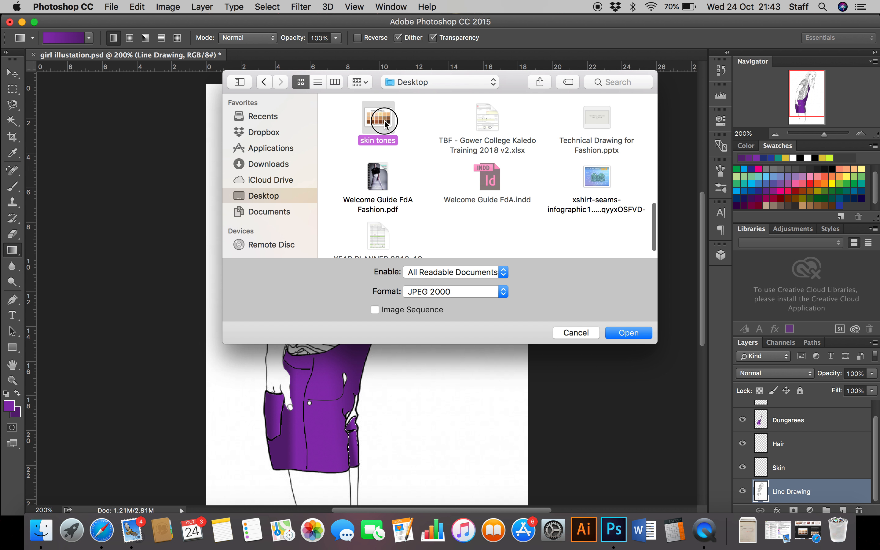
pyautogui.click(634, 334)
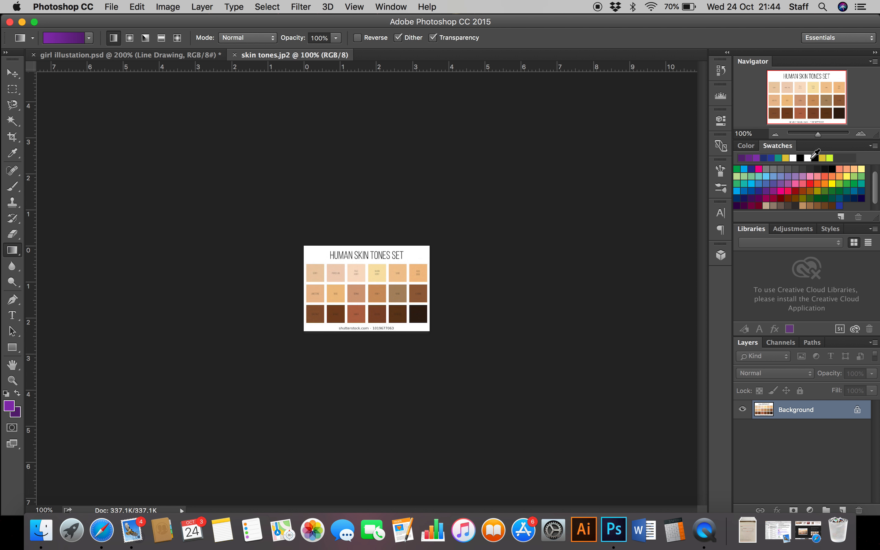
# Step: Set the foreground colour to efd1ba by sampling the Porcelain square of the skin tones image
pyautogui.click(860, 135)
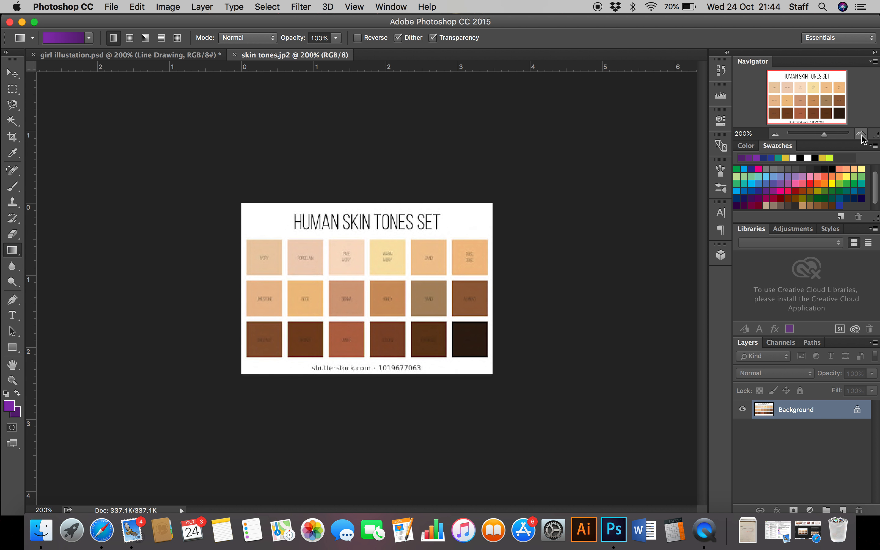
pyautogui.click(9, 411)
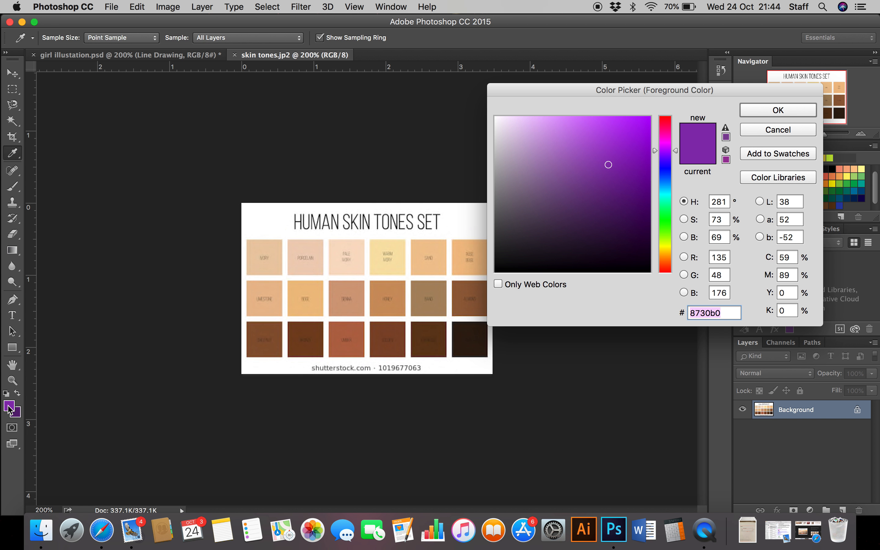
pyautogui.click(306, 261)
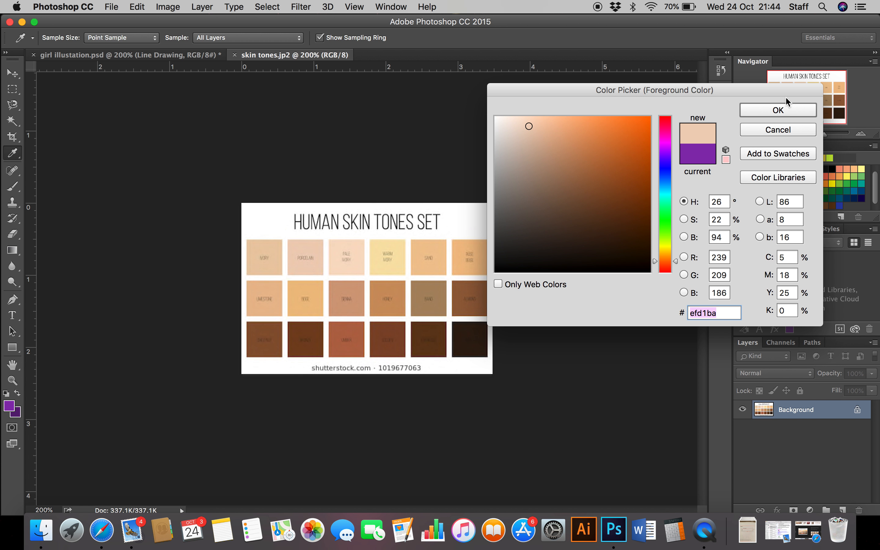
pyautogui.click(779, 110)
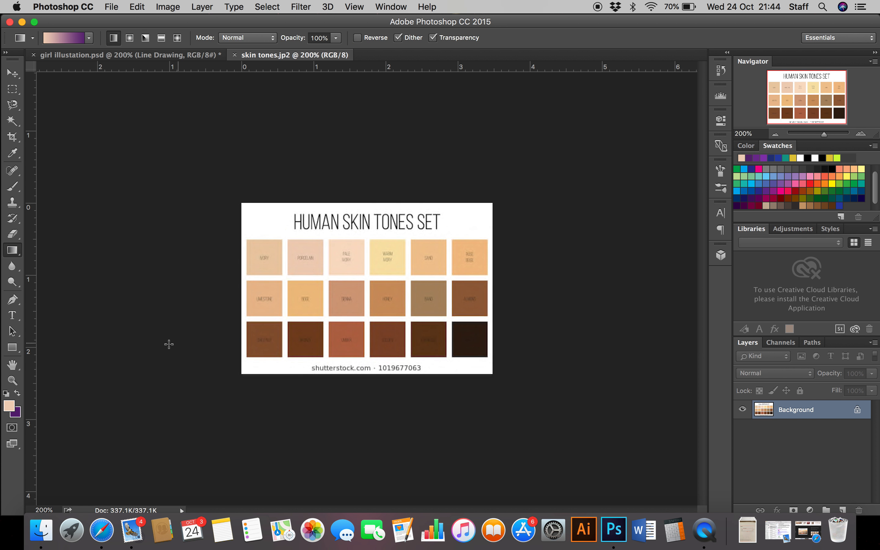
# Step: Set the background colour to d9bba3, a slightly darker shade sampled from the foreground skin colour
pyautogui.click(17, 414)
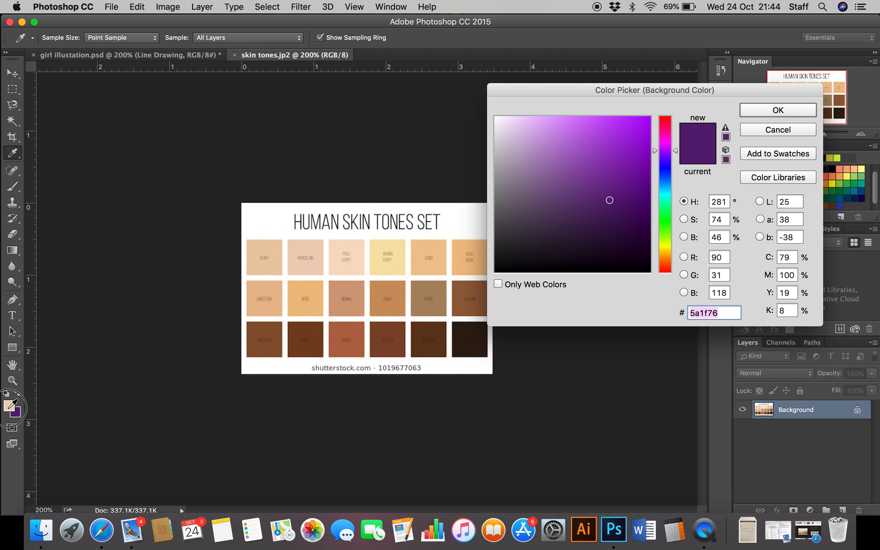
pyautogui.click(10, 407)
pyautogui.moveTo(529, 128); pyautogui.dragTo(534, 139)
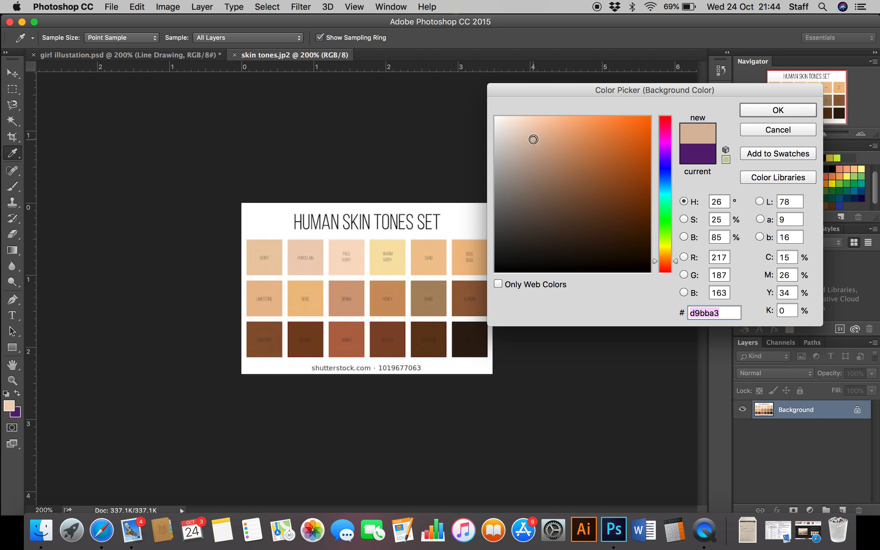
pyautogui.click(789, 109)
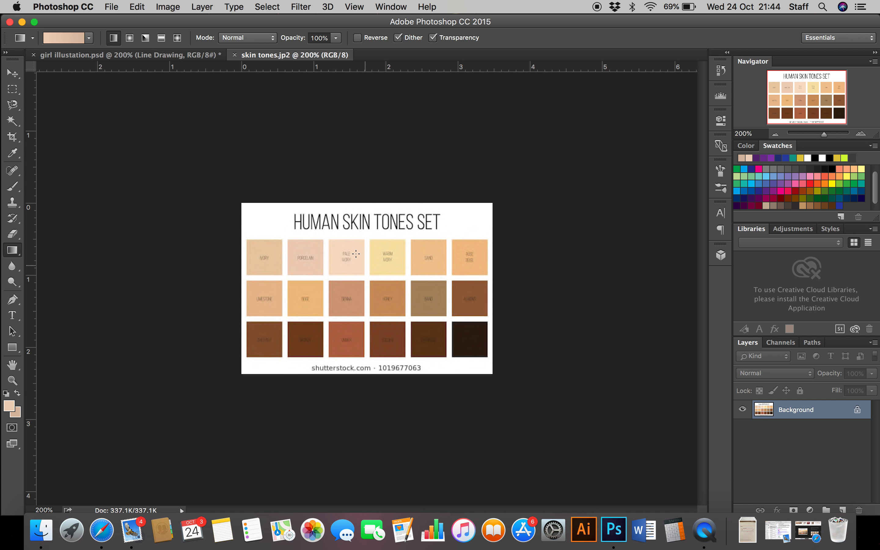
# Step: Return to the girl illustration, select the arm on the Line Drawing layer with the Magic Wand and make the Skin layer active
pyautogui.click(155, 56)
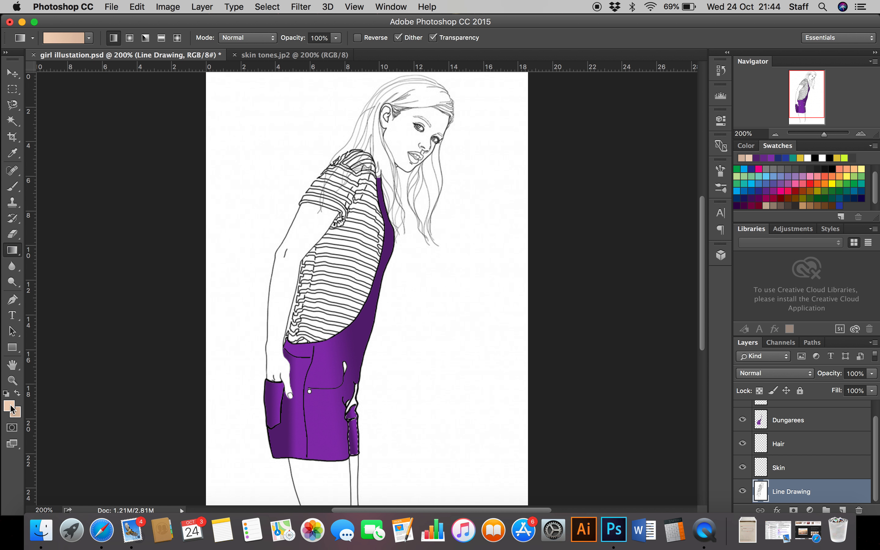
pyautogui.click(298, 55)
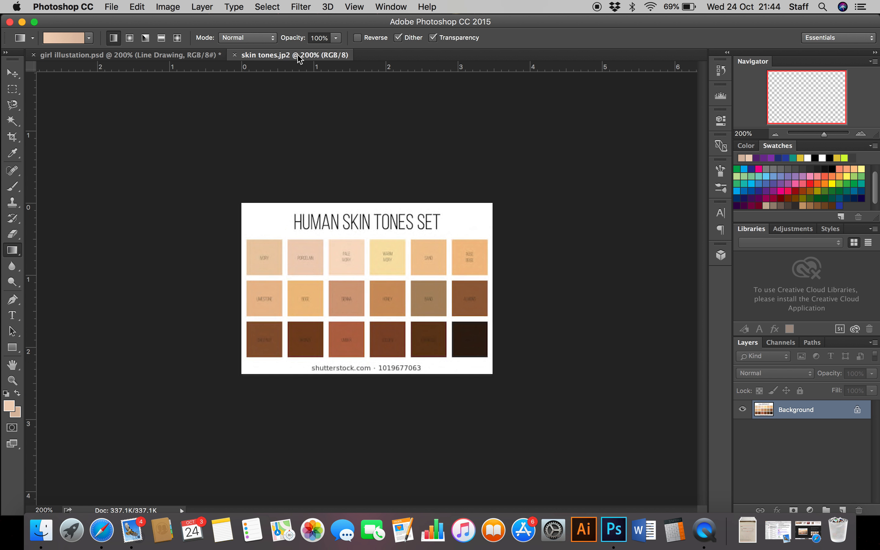
pyautogui.click(186, 59)
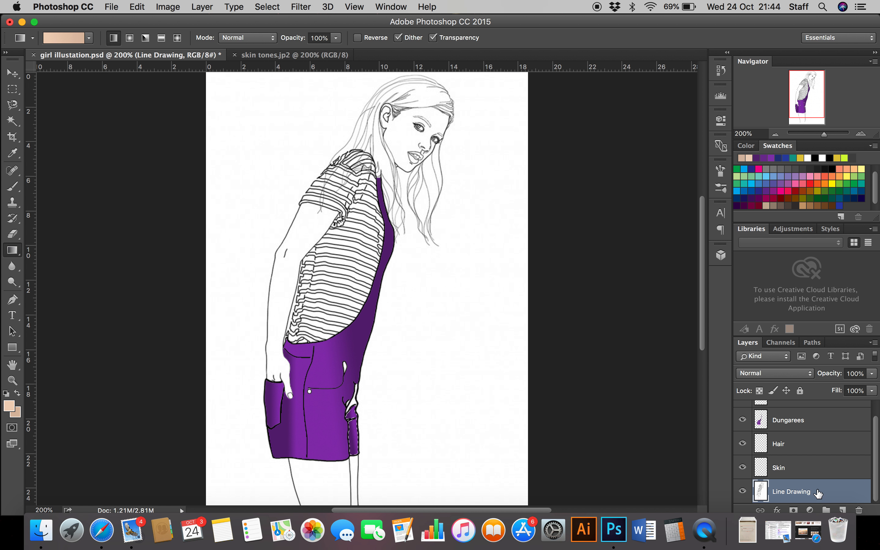
pyautogui.click(12, 120)
pyautogui.click(308, 227)
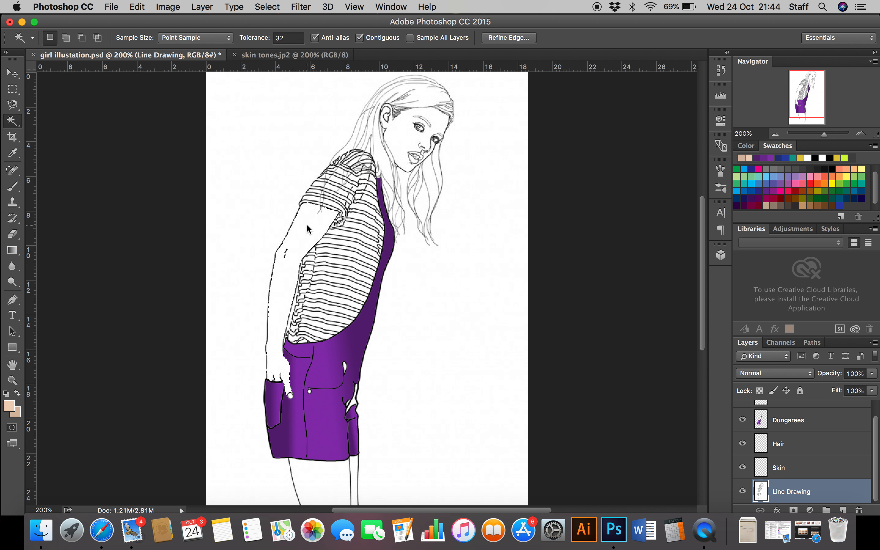
pyautogui.click(788, 466)
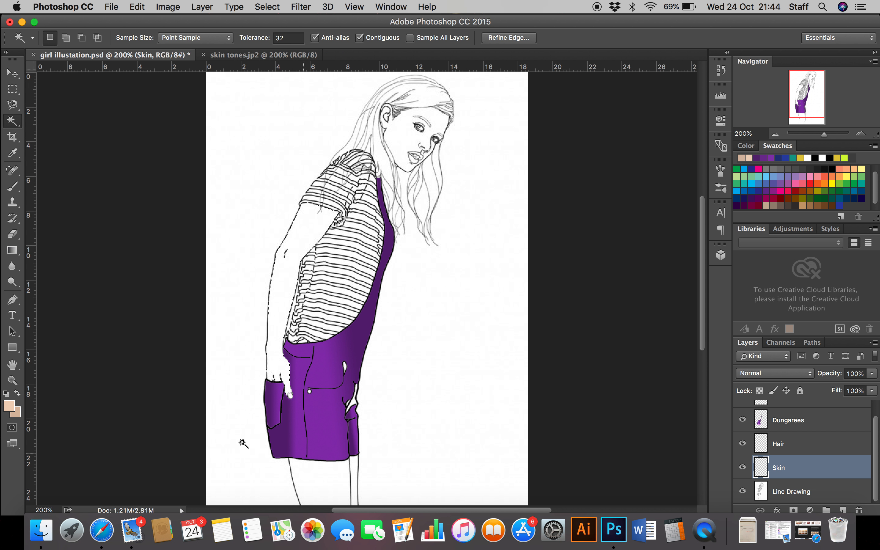
# Step: Fill the selected arm with the skin-tone gradient on the Skin layer, trying linear fills before applying a reflected gradient
pyautogui.click(12, 251)
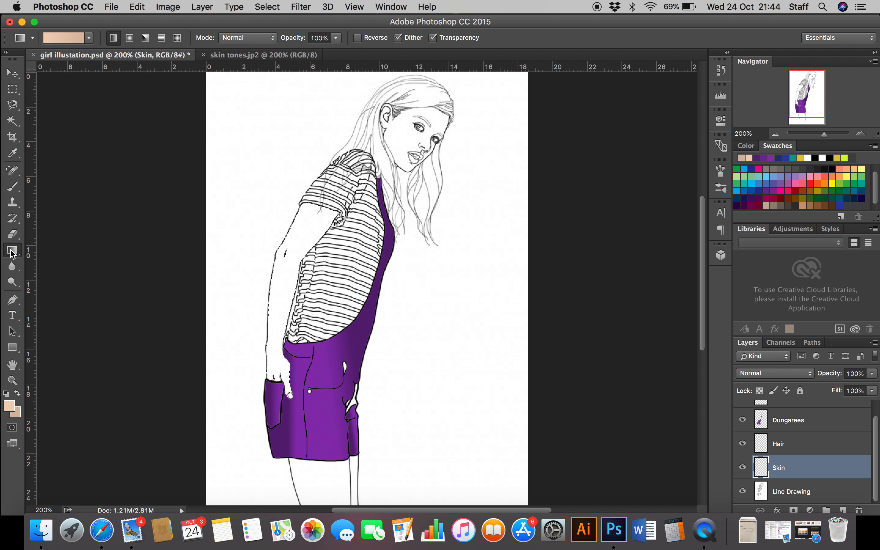
pyautogui.moveTo(296, 235); pyautogui.dragTo(308, 238)
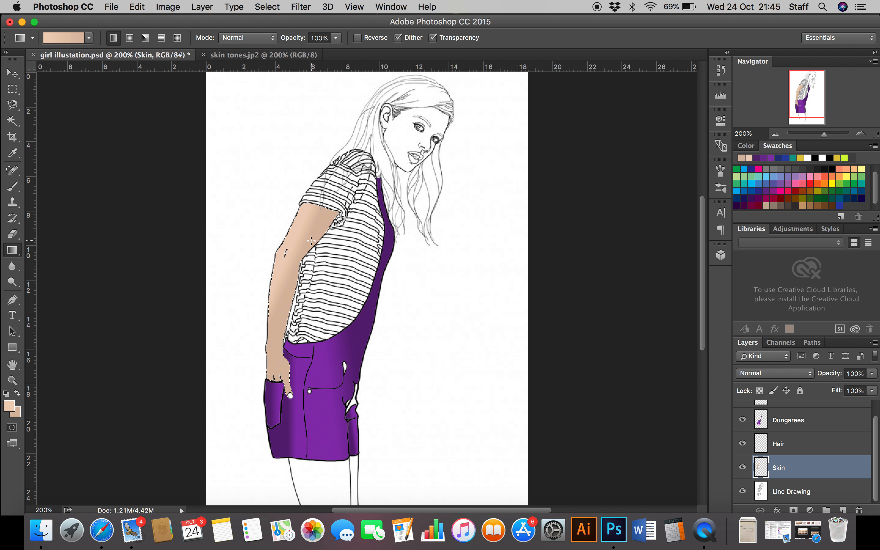
pyautogui.moveTo(267, 311); pyautogui.dragTo(291, 278)
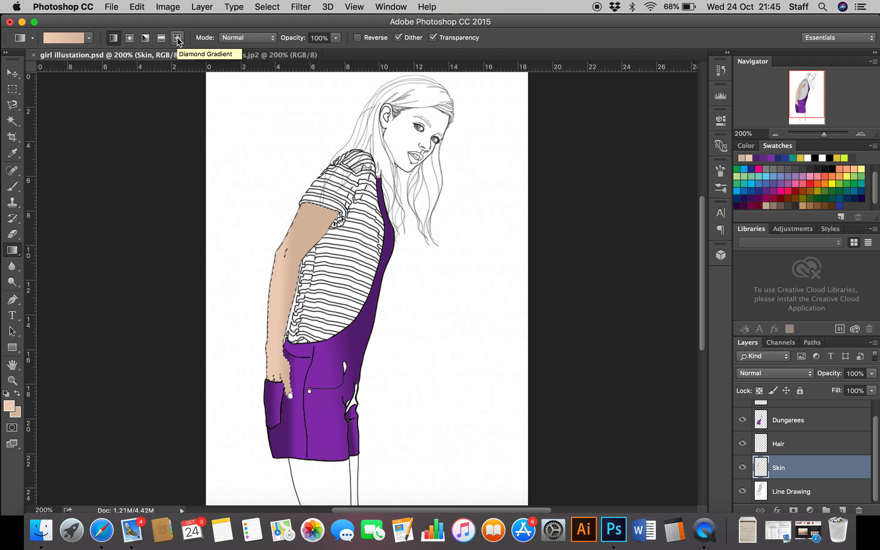
pyautogui.click(161, 39)
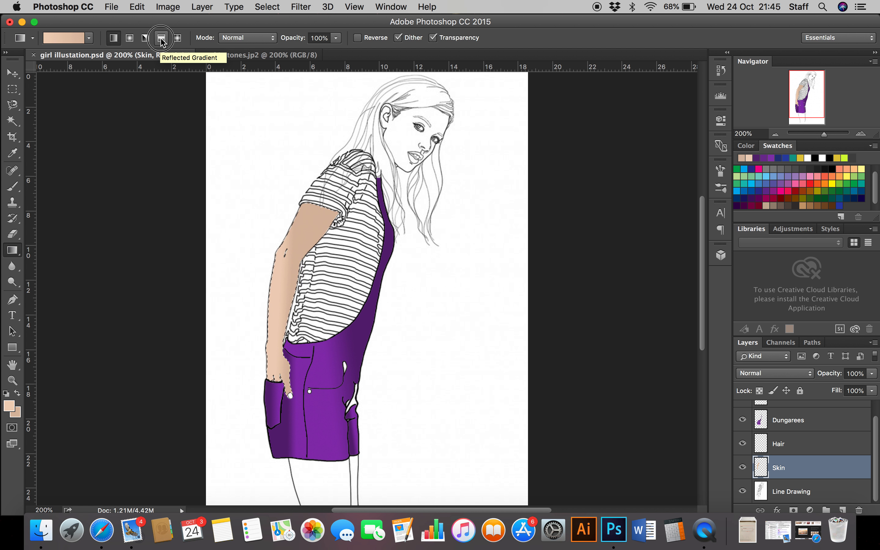
pyautogui.moveTo(305, 218); pyautogui.dragTo(291, 243)
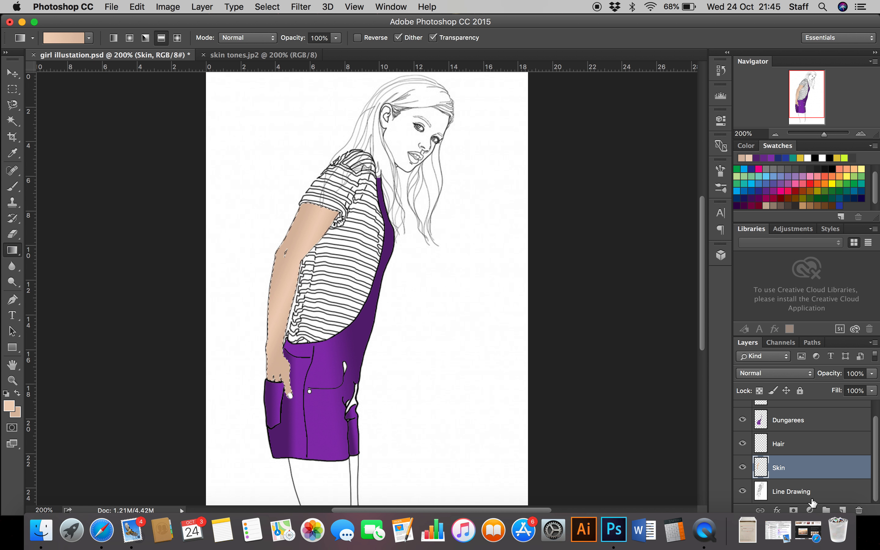
# Step: Select the face from the Line Drawing layer with the Magic Wand and fill it with a radial skin-tone gradient on the Skin layer
pyautogui.click(806, 493)
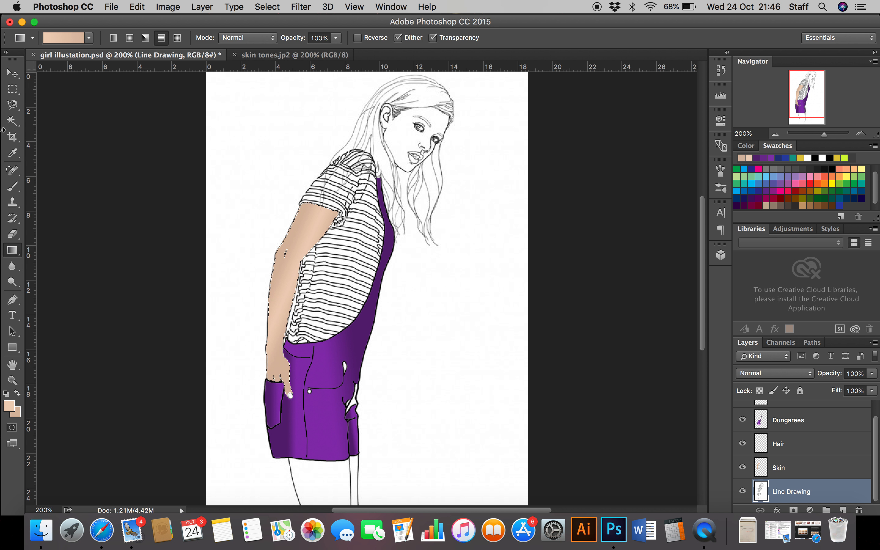
pyautogui.click(12, 121)
pyautogui.click(406, 136)
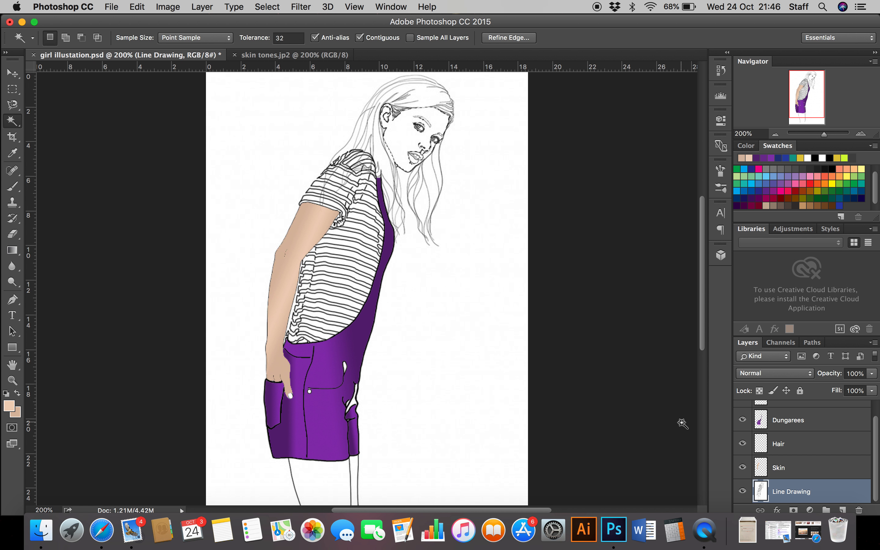
pyautogui.click(803, 468)
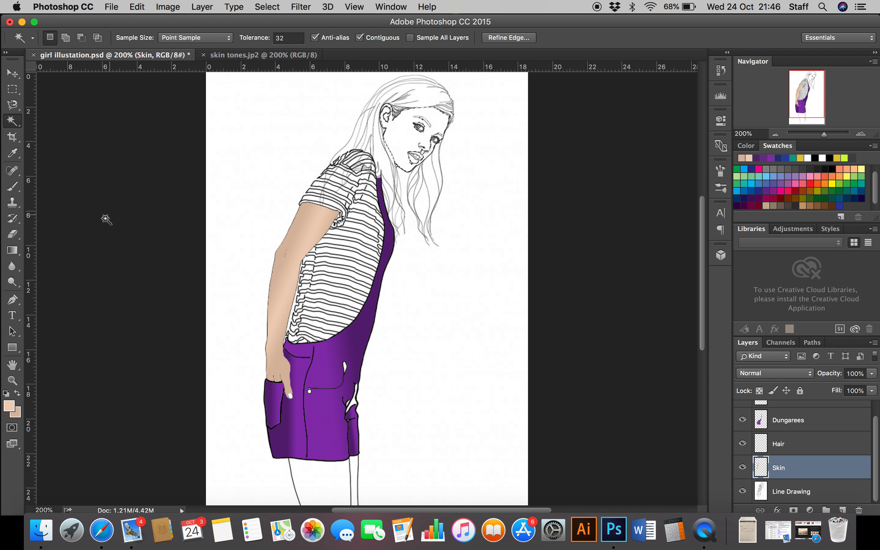
pyautogui.click(12, 251)
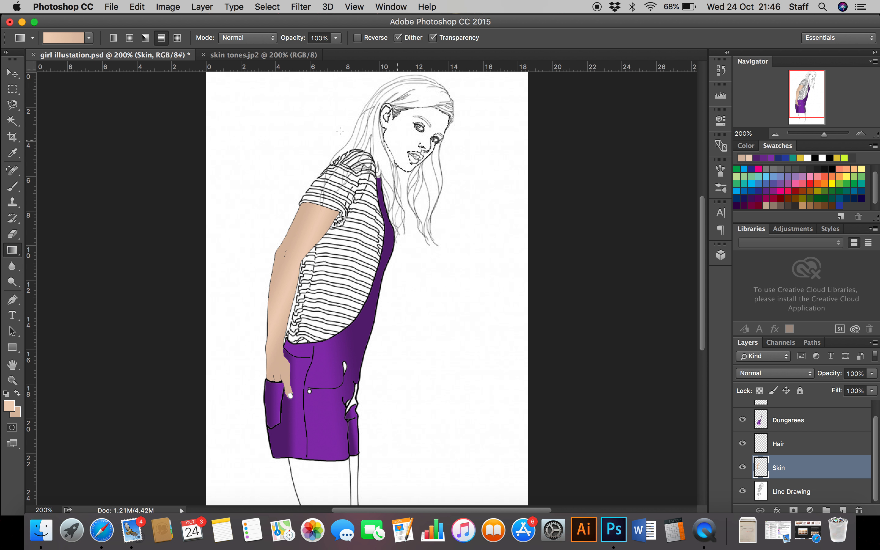
pyautogui.click(129, 38)
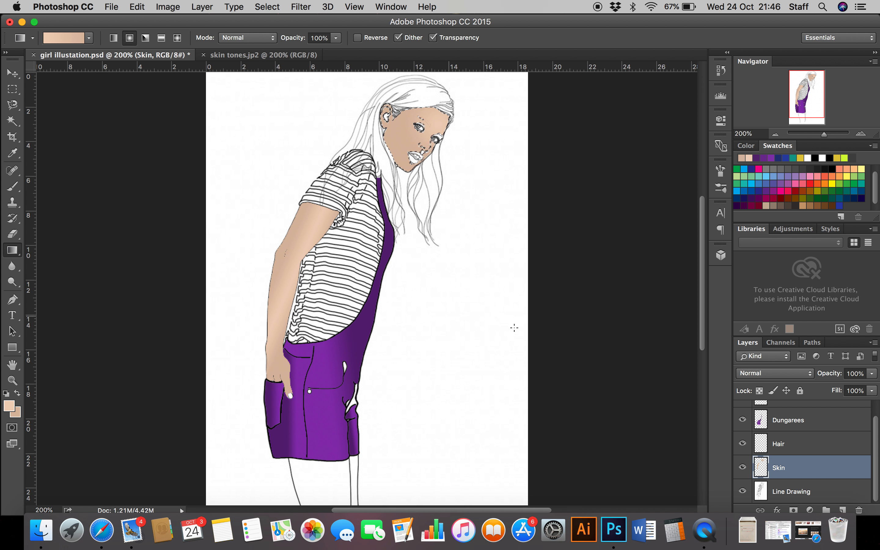
# Step: Make the Line Drawing layer active, try selecting the hair with the Magic Wand, and clear the selection
pyautogui.click(794, 492)
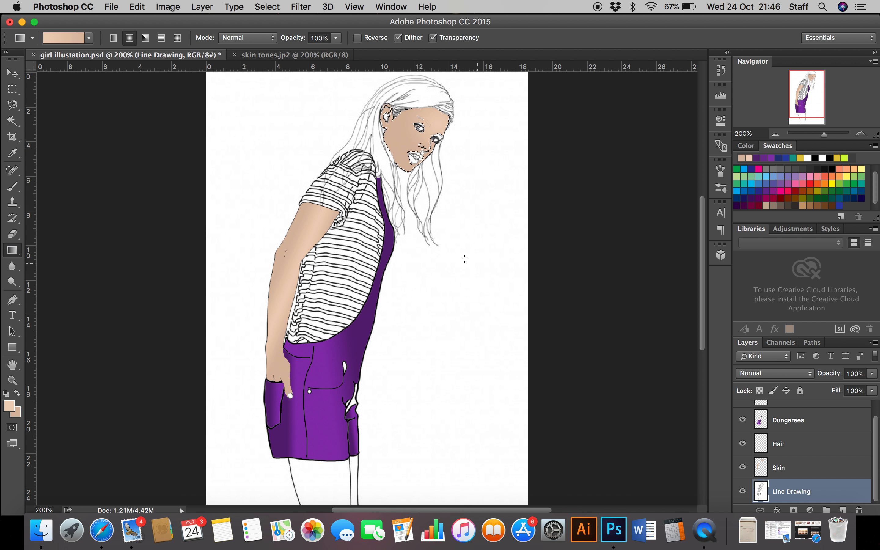
pyautogui.click(12, 121)
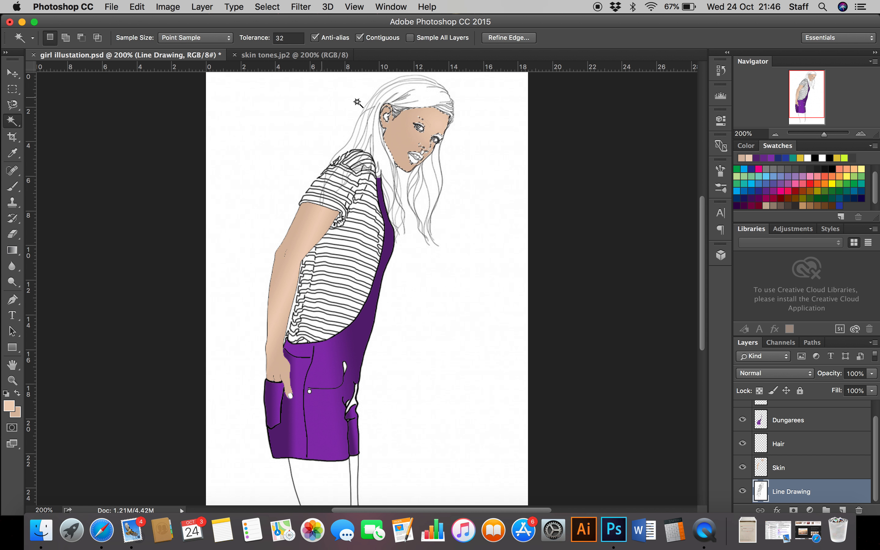
pyautogui.click(416, 99)
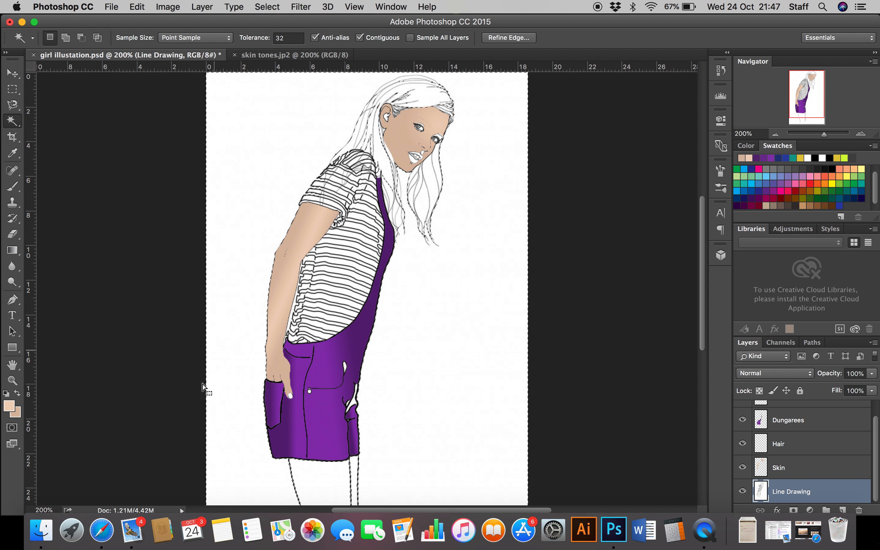
pyautogui.click(343, 109)
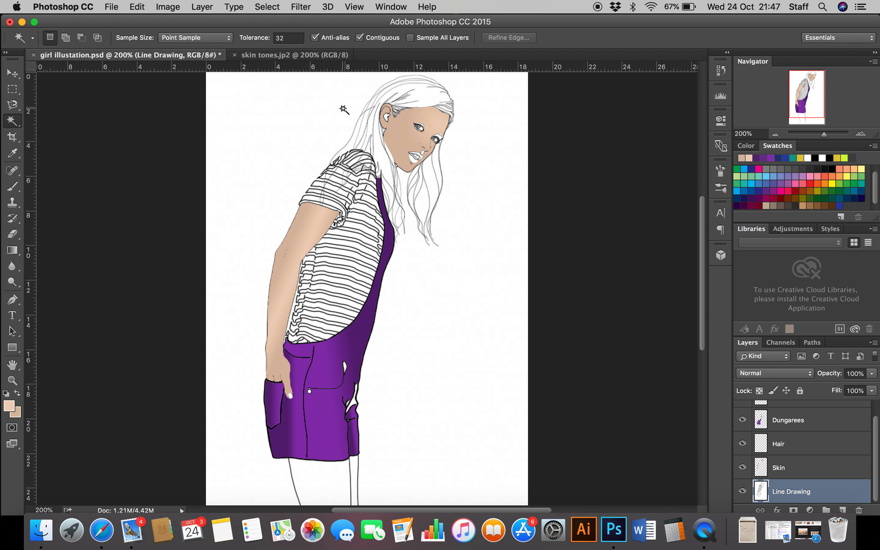
# Step: Switch to the Pencil tool for work on the girl's head and set the foreground colour to black, 000000
pyautogui.click(861, 134)
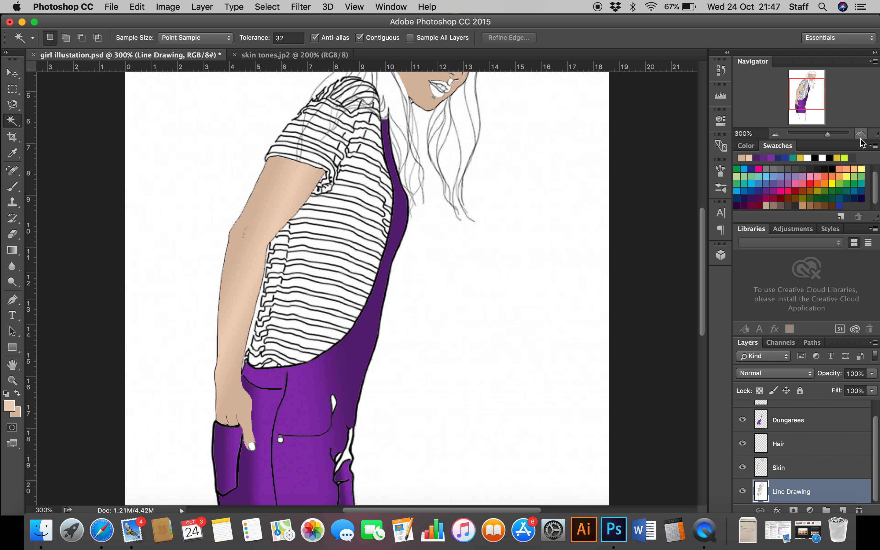
pyautogui.click(861, 134)
pyautogui.moveTo(811, 96); pyautogui.dragTo(811, 83)
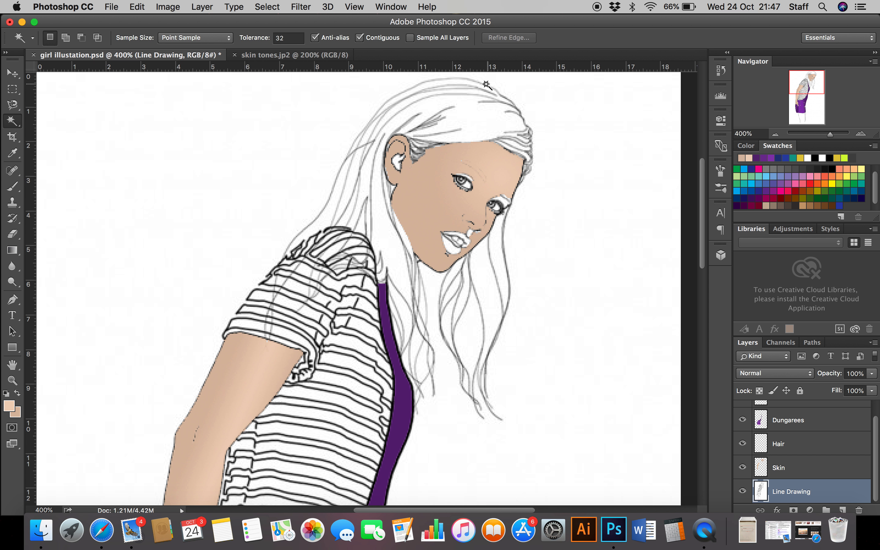
pyautogui.click(16, 189)
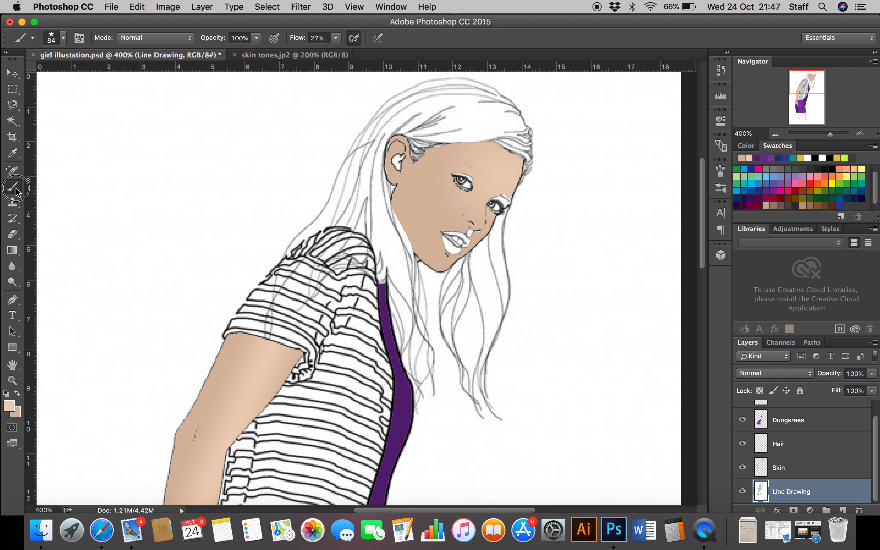
pyautogui.moveTo(17, 189); pyautogui.dragTo(57, 196)
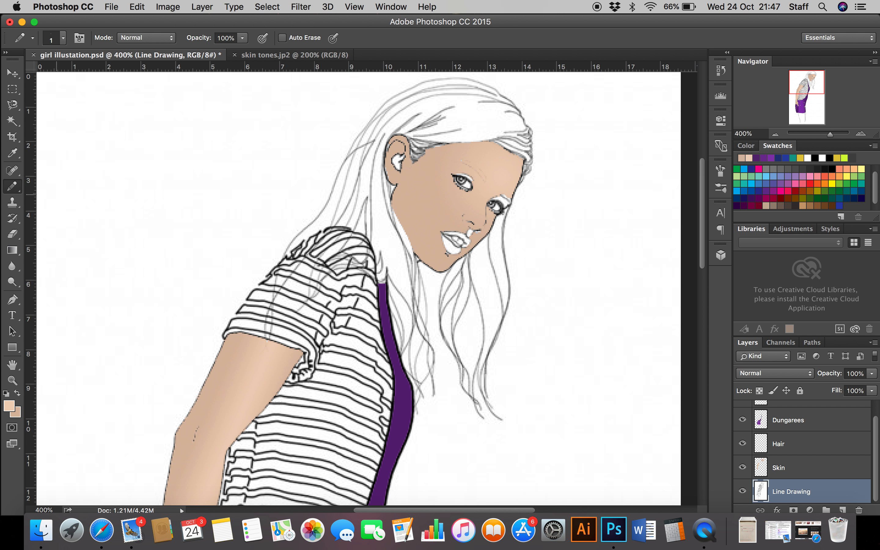
pyautogui.click(9, 405)
pyautogui.moveTo(553, 236); pyautogui.dragTo(508, 273)
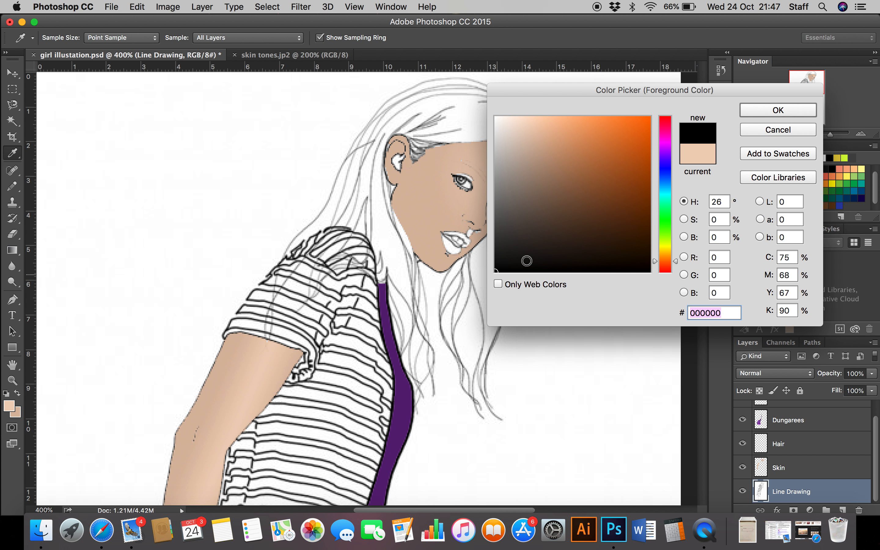
pyautogui.click(782, 111)
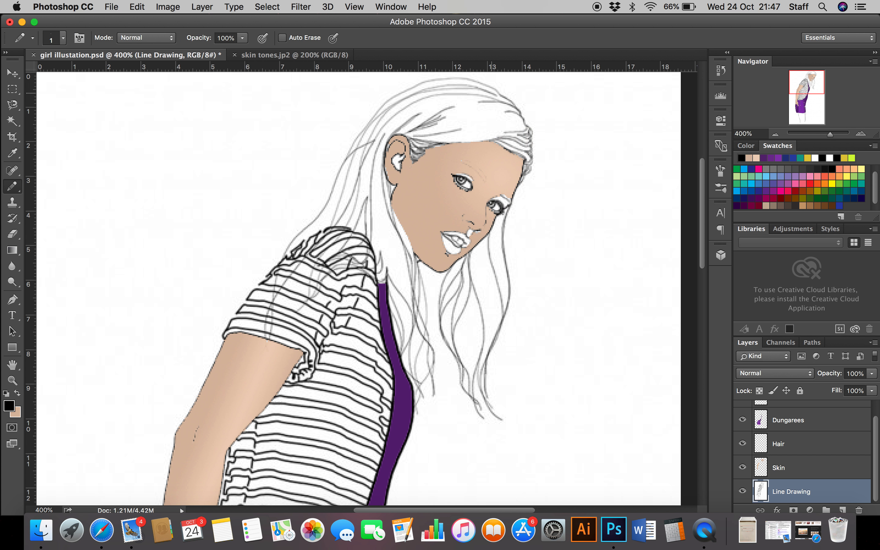
# Step: Try a 4 px Pencil stroke along the upper outline of the hair on the Line Drawing layer and undo it
pyautogui.click(63, 38)
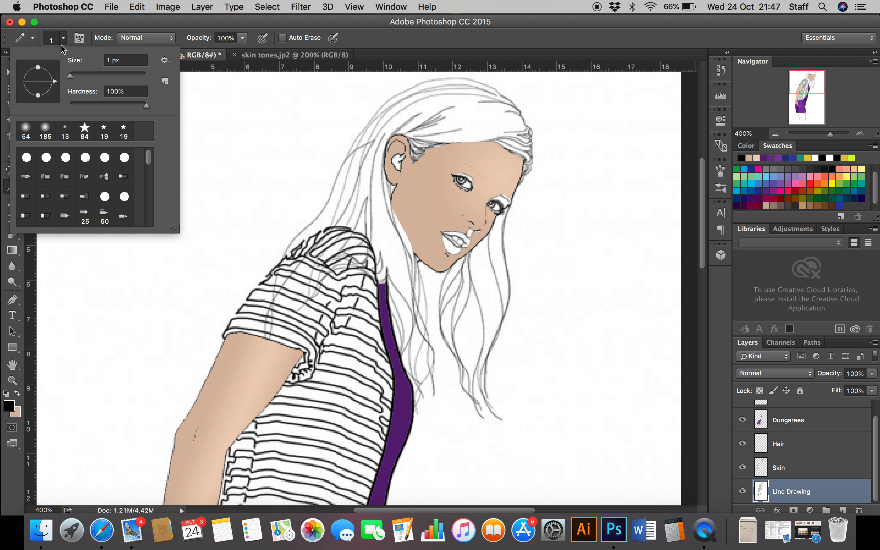
pyautogui.moveTo(73, 81); pyautogui.dragTo(77, 78)
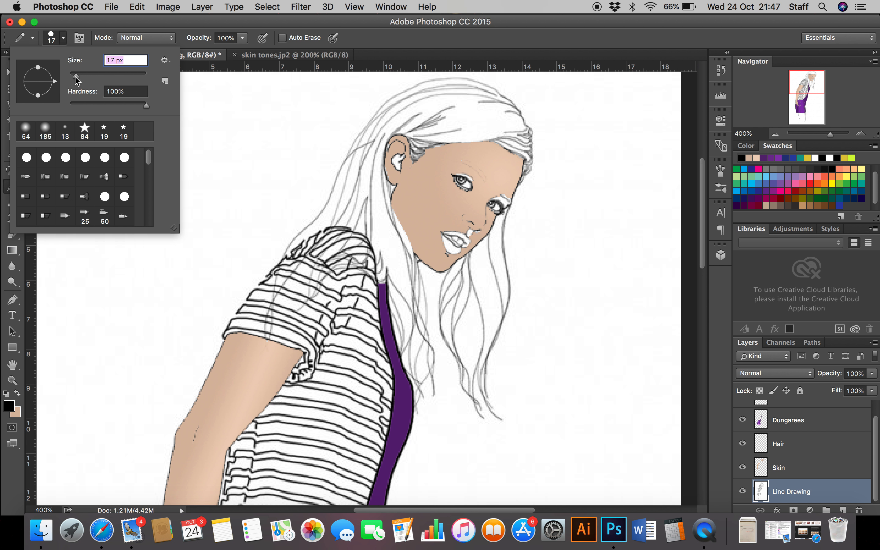
pyautogui.moveTo(79, 81); pyautogui.dragTo(71, 81)
pyautogui.click(438, 80)
pyautogui.moveTo(437, 79); pyautogui.dragTo(390, 102)
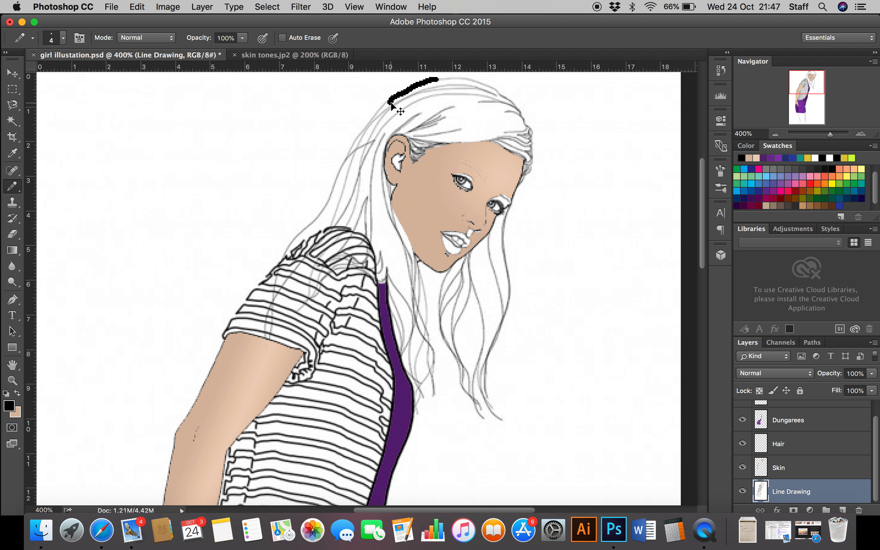
pyautogui.press('super+z')
# Step: Set the Pencil size to 1 px and trace the hair's outer back edge from the crown down to the shoulder
pyautogui.click(69, 43)
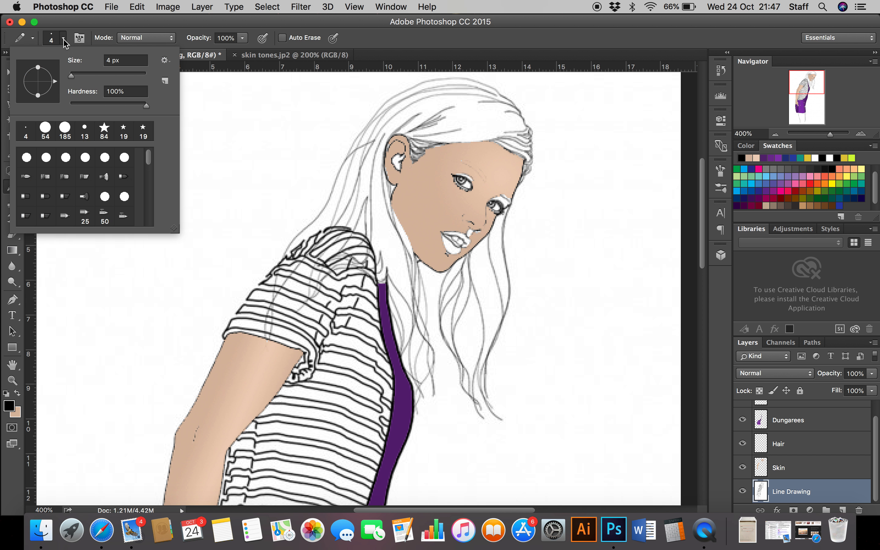
pyautogui.moveTo(72, 76); pyautogui.dragTo(71, 79)
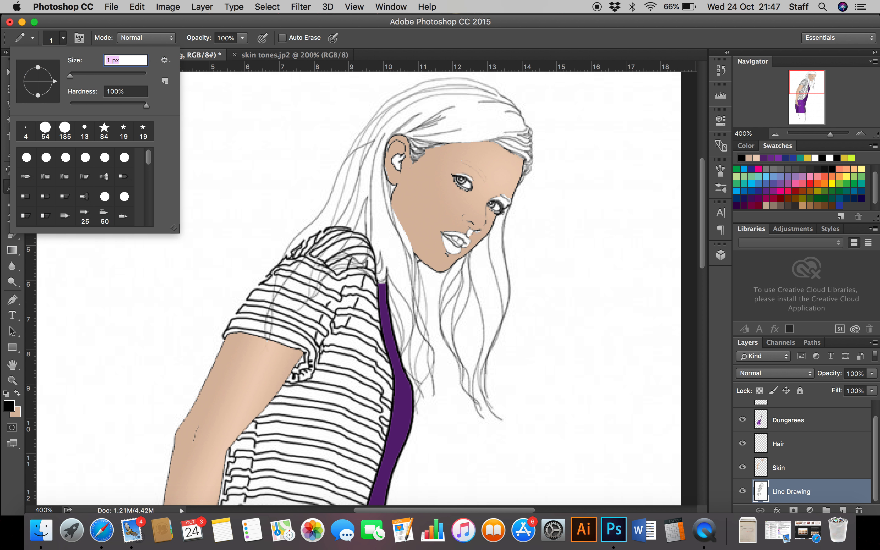
pyautogui.moveTo(411, 88)
pyautogui.mouseDown()
pyautogui.moveTo(358, 135)
pyautogui.moveTo(344, 165)
pyautogui.mouseUp()
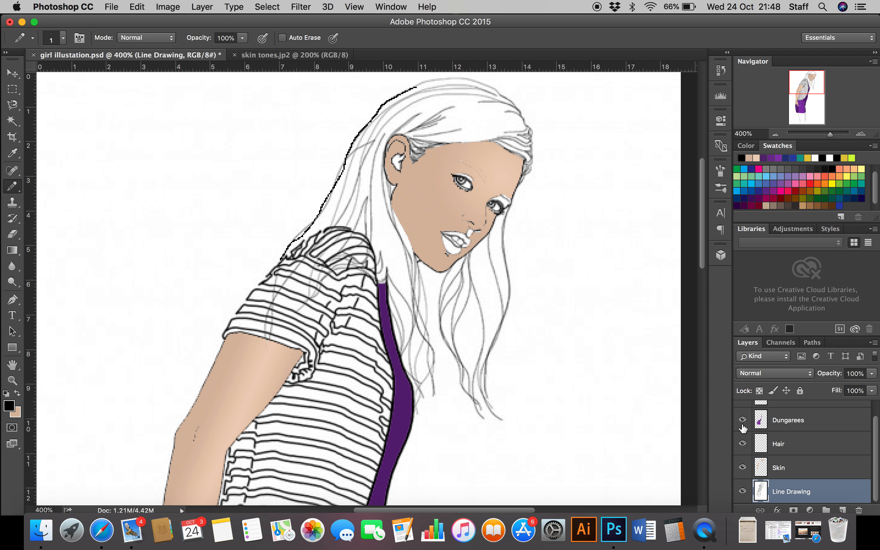
# Step: Hide the Line Drawing layer to examine the colour fills on their own, and show it again
pyautogui.click(776, 134)
pyautogui.click(776, 134)
pyautogui.click(776, 135)
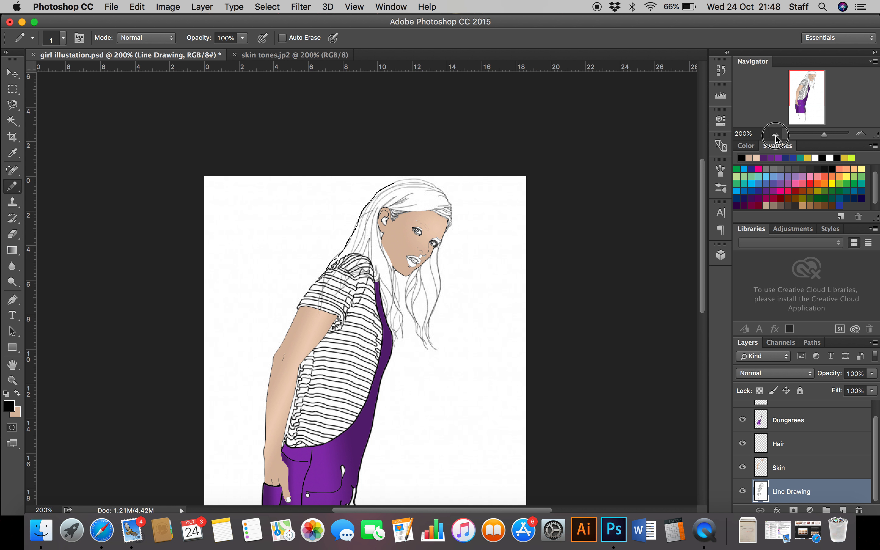
pyautogui.click(776, 134)
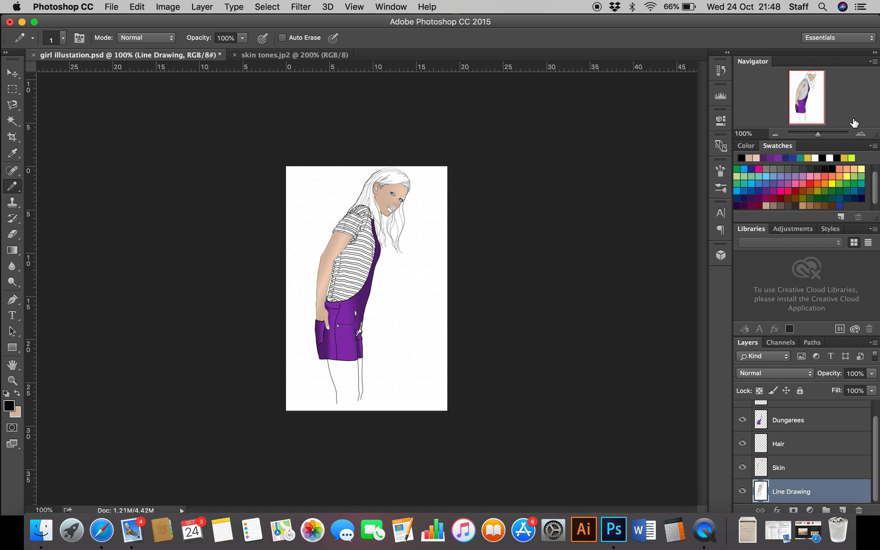
pyautogui.click(862, 134)
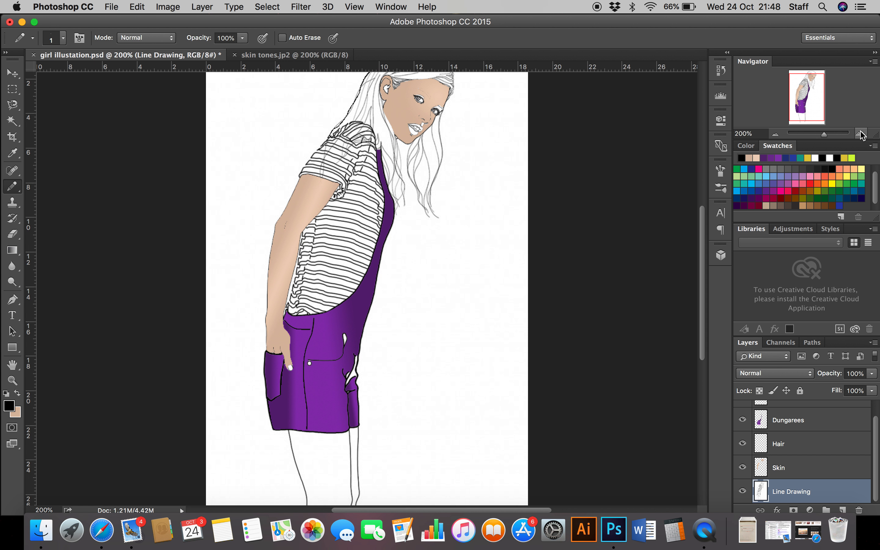
pyautogui.click(743, 491)
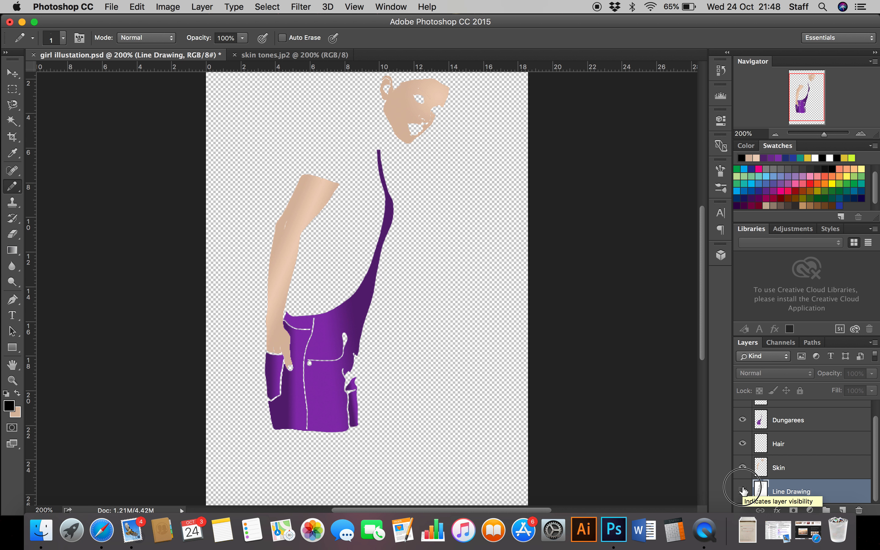
pyautogui.click(742, 492)
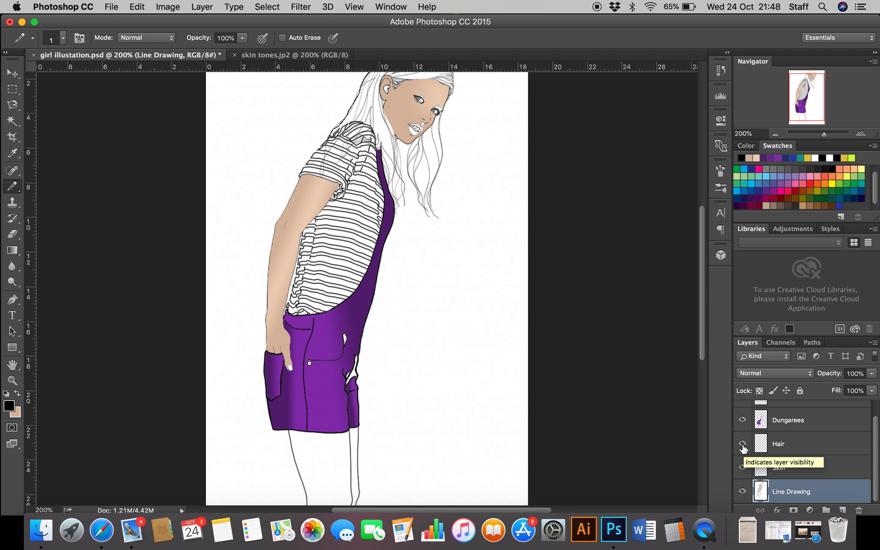
# Step: Hide the Hair, Skin and Line Drawing layers to view the Dungarees layer alone, and show all three again
pyautogui.click(743, 444)
pyautogui.click(743, 468)
pyautogui.click(744, 488)
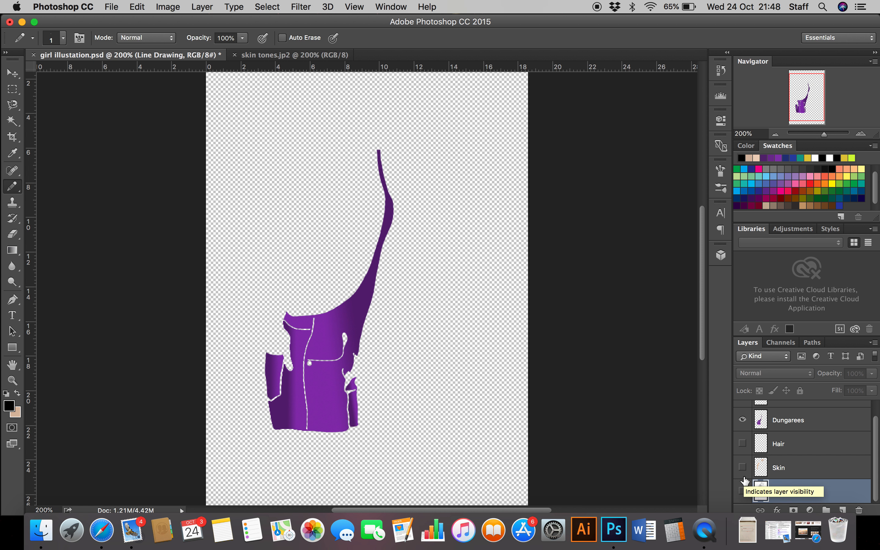
pyautogui.click(743, 491)
pyautogui.click(743, 443)
pyautogui.click(742, 467)
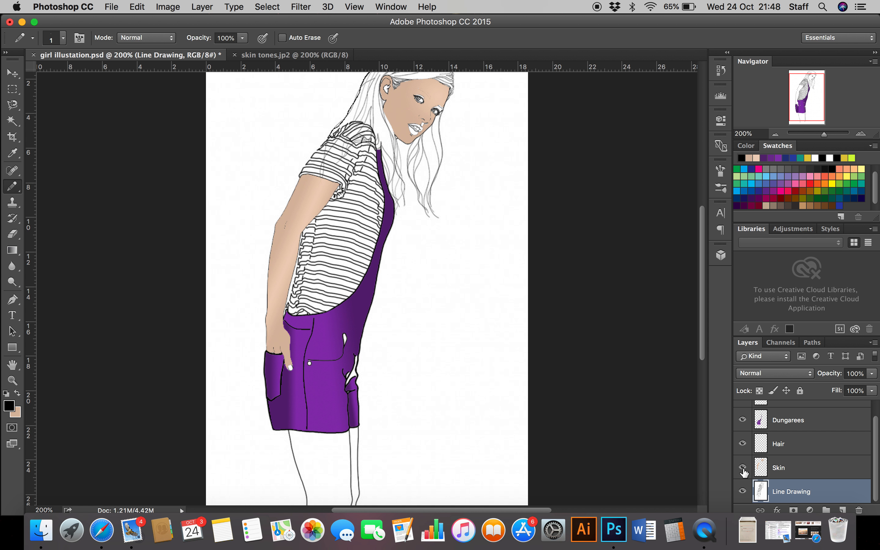
pyautogui.scroll(1, 786, 420)
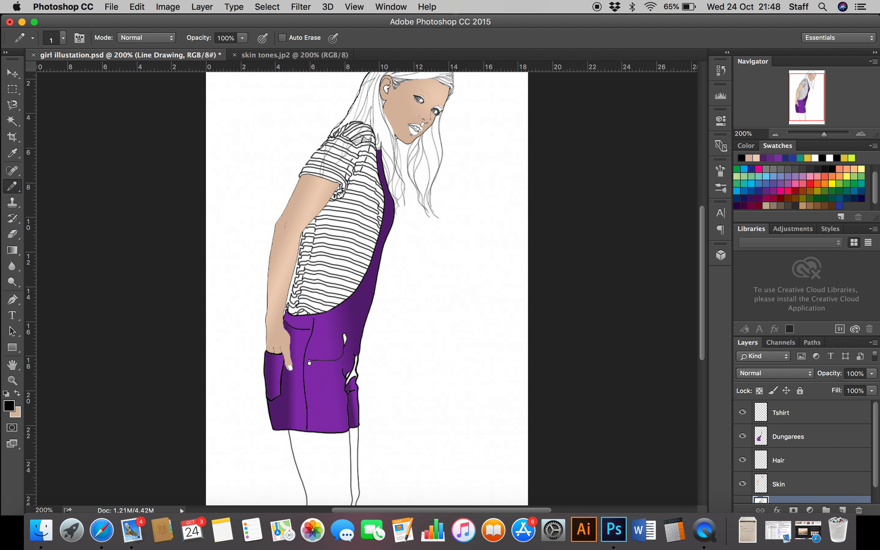